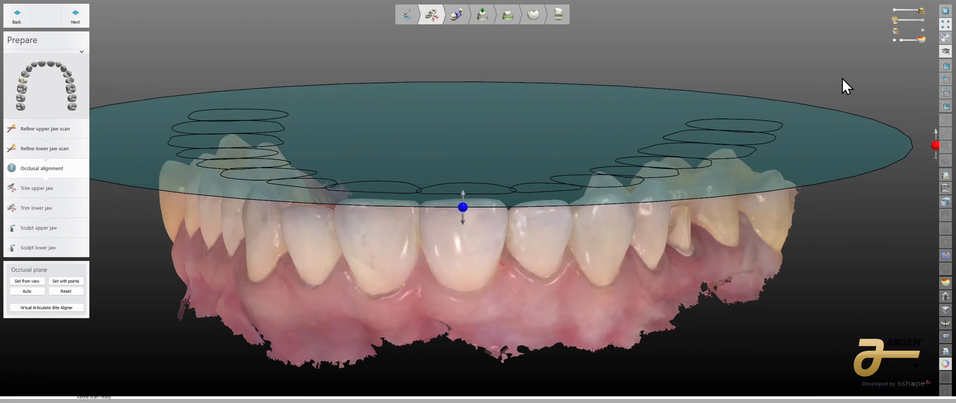
Show the opposing jaw scan in the occlusal alignment, then skip trimming and sculpting of both jaws to reach Segmentation
{"action": "left_click", "coordinate": [923, 20]}
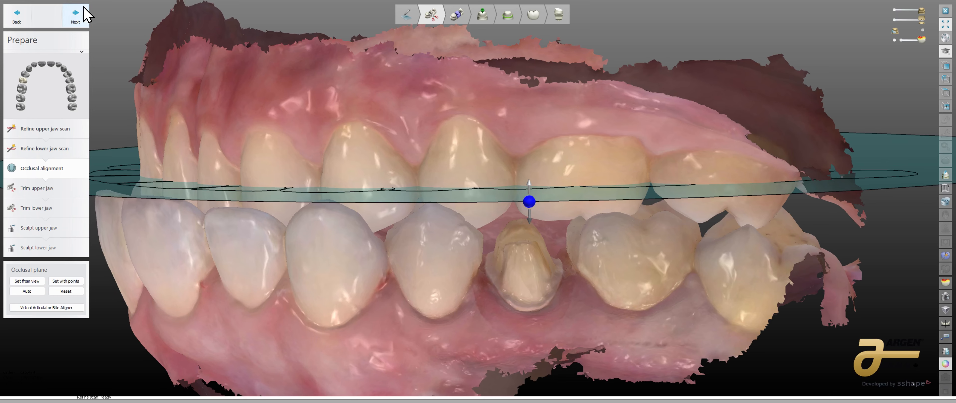
{"action": "left_click", "coordinate": [78, 18]}
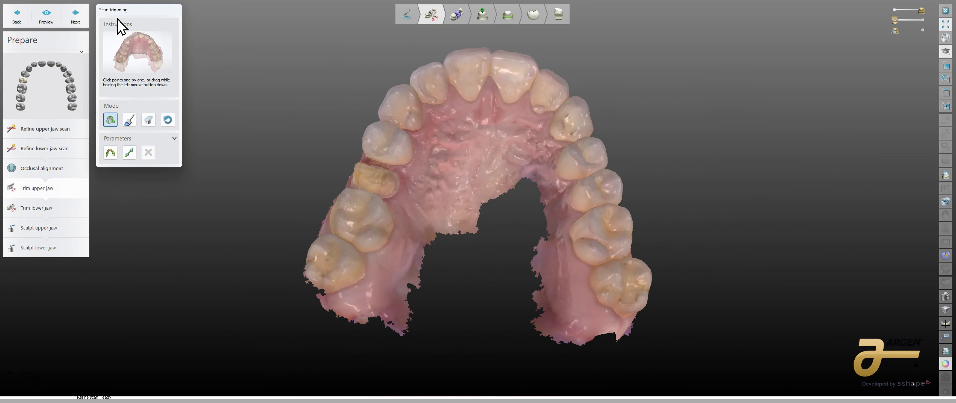
{"action": "left_click", "coordinate": [70, 18]}
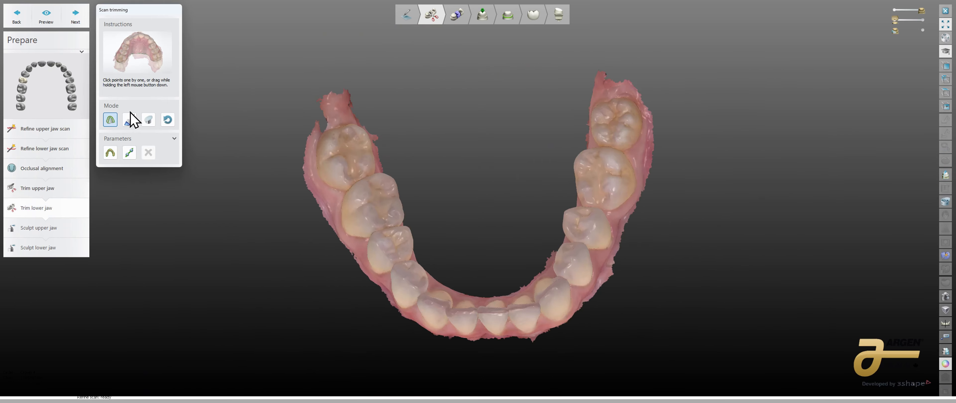
{"action": "left_click", "coordinate": [76, 16]}
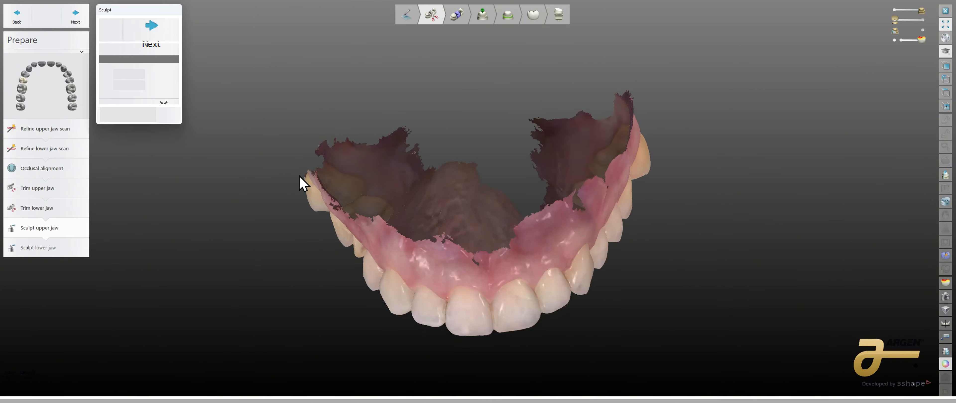
{"action": "right_click_drag", "start_coordinate": [297, 236], "coordinate": [175, 182]}
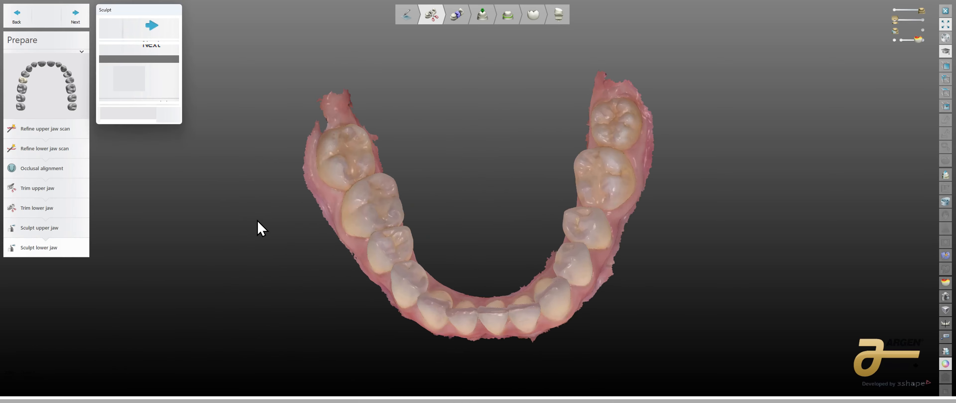
{"action": "left_click", "coordinate": [75, 17]}
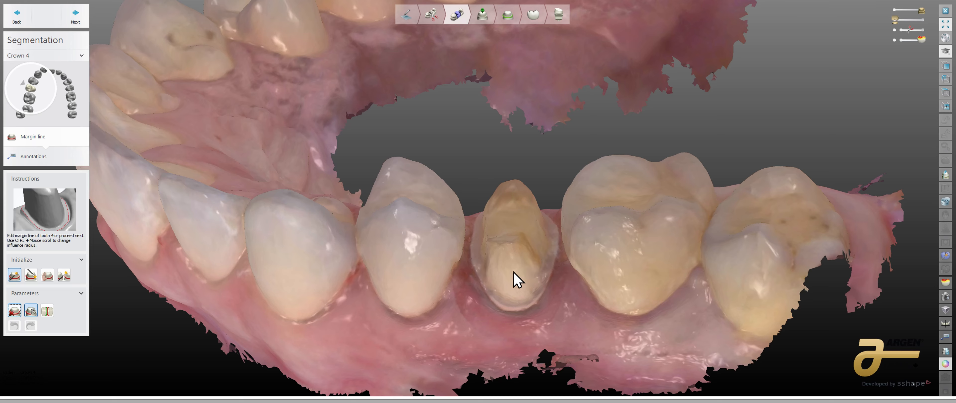
Examine the preparation of tooth 4 and turn off the scan colours so the jaws show in plain grey
{"action": "scroll", "coordinate": [518, 280], "scroll_direction": "up", "scroll_amount": 3}
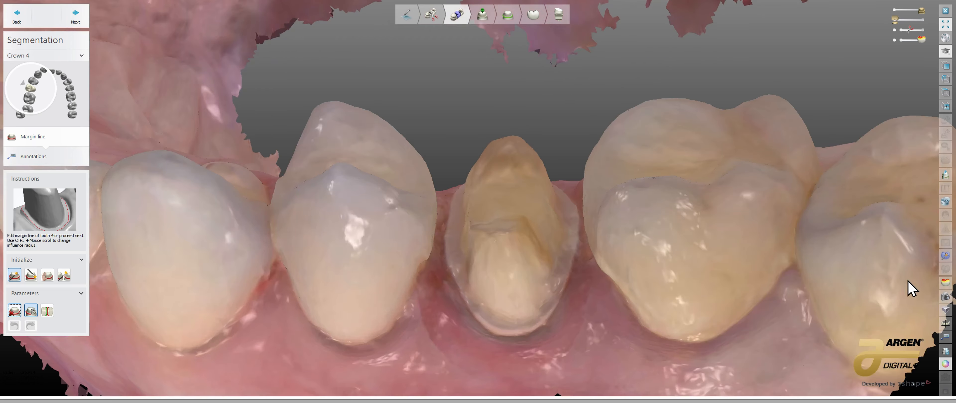
{"action": "scroll", "coordinate": [608, 230], "scroll_direction": "down", "scroll_amount": 5}
{"action": "scroll", "coordinate": [543, 277], "scroll_direction": "up", "scroll_amount": 3}
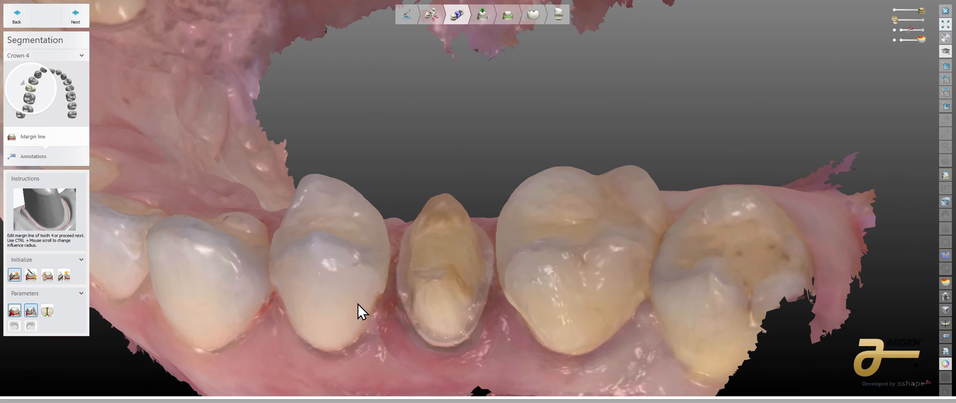
{"action": "scroll", "coordinate": [577, 312], "scroll_direction": "up", "scroll_amount": 4}
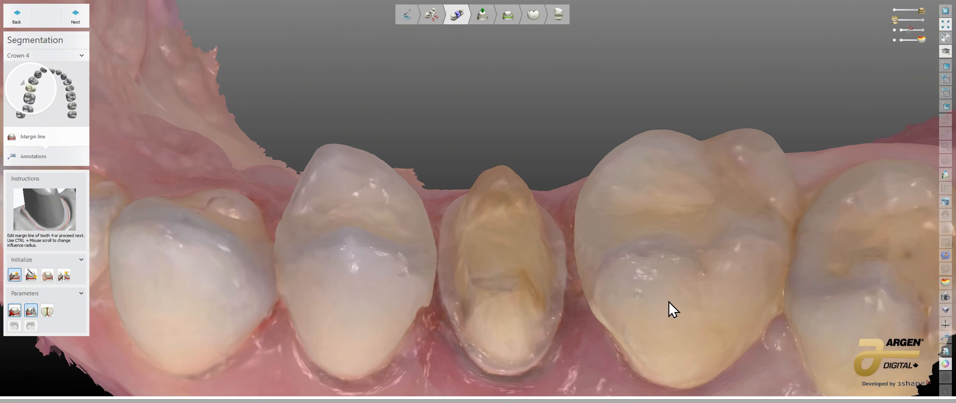
{"action": "right_click_drag", "start_coordinate": [534, 353], "coordinate": [386, 296]}
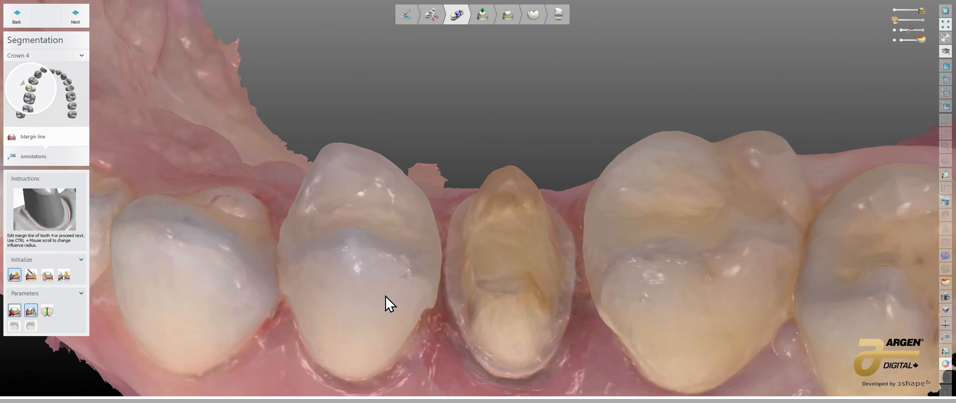
{"action": "middle_click_drag", "start_coordinate": [783, 299], "coordinate": [758, 292]}
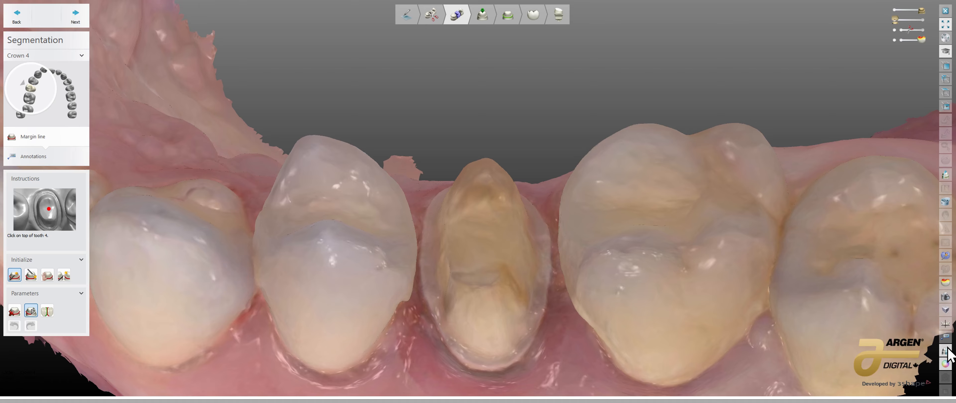
{"action": "left_click", "coordinate": [946, 364]}
{"action": "right_click_drag", "start_coordinate": [634, 337], "coordinate": [683, 320]}
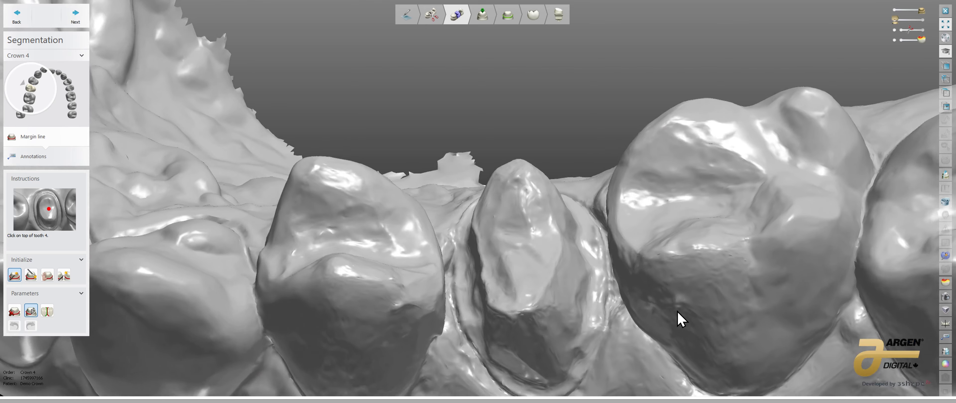
Try automatic margin line detection for tooth 4 by marking the top of its preparation
{"action": "scroll", "coordinate": [593, 329], "scroll_direction": "up", "scroll_amount": 4}
{"action": "right_click_drag", "start_coordinate": [594, 329], "coordinate": [518, 263]}
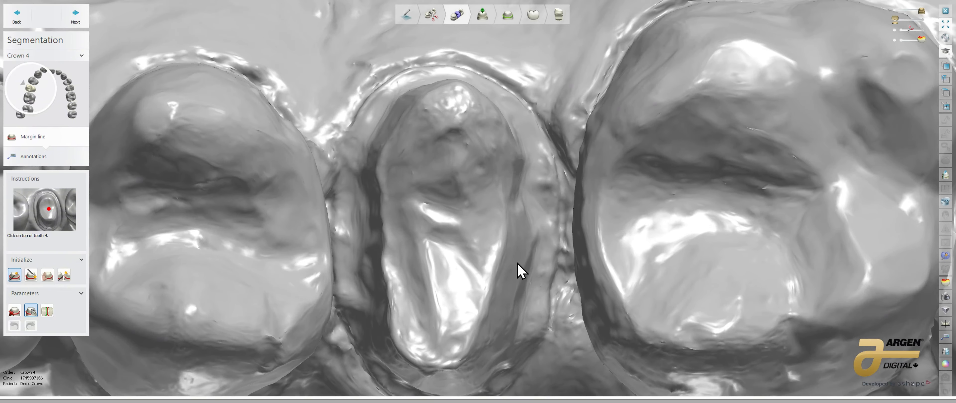
{"action": "right_click_drag", "start_coordinate": [489, 180], "coordinate": [415, 76]}
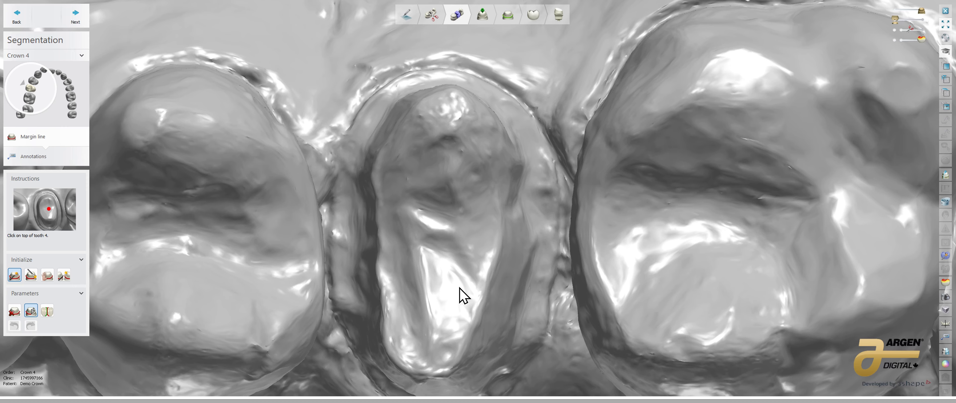
{"action": "right_click_drag", "start_coordinate": [463, 295], "coordinate": [448, 259]}
{"action": "right_click_drag", "start_coordinate": [505, 346], "coordinate": [408, 305]}
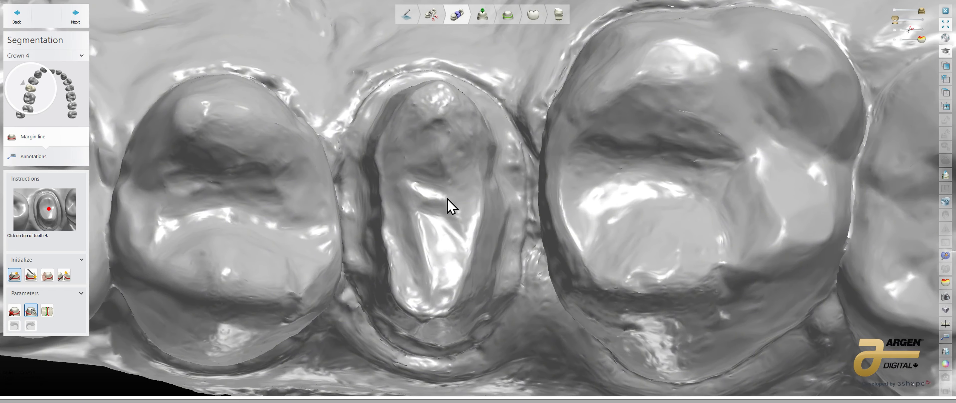
{"action": "left_click", "coordinate": [428, 205]}
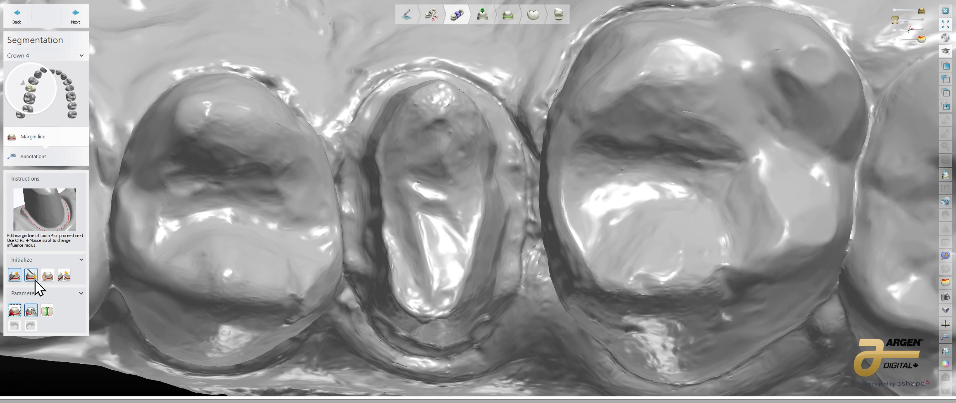
Generate the margin line of tooth 4 from a point picked on its margin and proceed to the insertion direction
{"action": "right_click_drag", "start_coordinate": [401, 315], "coordinate": [463, 282]}
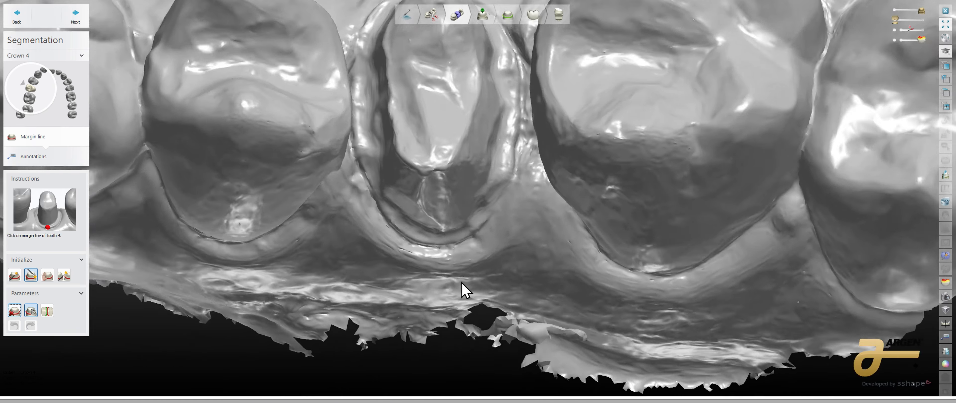
{"action": "scroll", "coordinate": [463, 282], "scroll_direction": "up", "scroll_amount": 5}
{"action": "right_click_drag", "start_coordinate": [410, 250], "coordinate": [385, 241]}
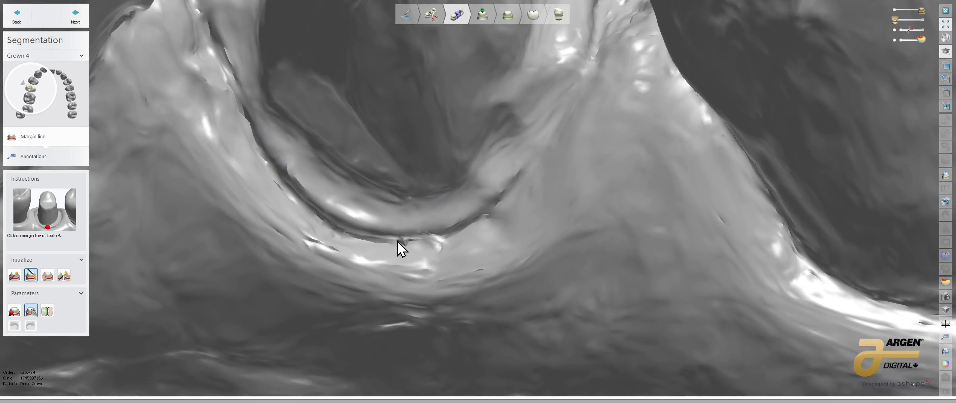
{"action": "scroll", "coordinate": [412, 256], "scroll_direction": "down", "scroll_amount": 5}
{"action": "right_click_drag", "start_coordinate": [412, 255], "coordinate": [496, 291]}
{"action": "scroll", "coordinate": [414, 256], "scroll_direction": "up", "scroll_amount": 3}
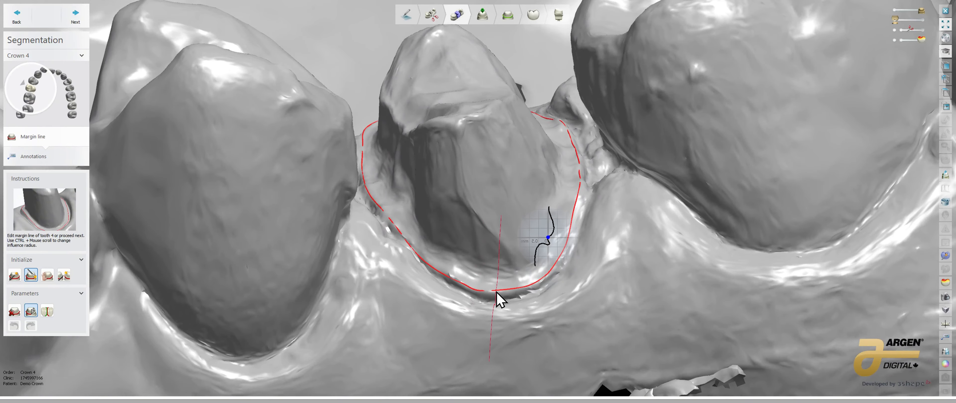
{"action": "right_click_drag", "start_coordinate": [548, 281], "coordinate": [107, 62]}
{"action": "left_click", "coordinate": [76, 17]}
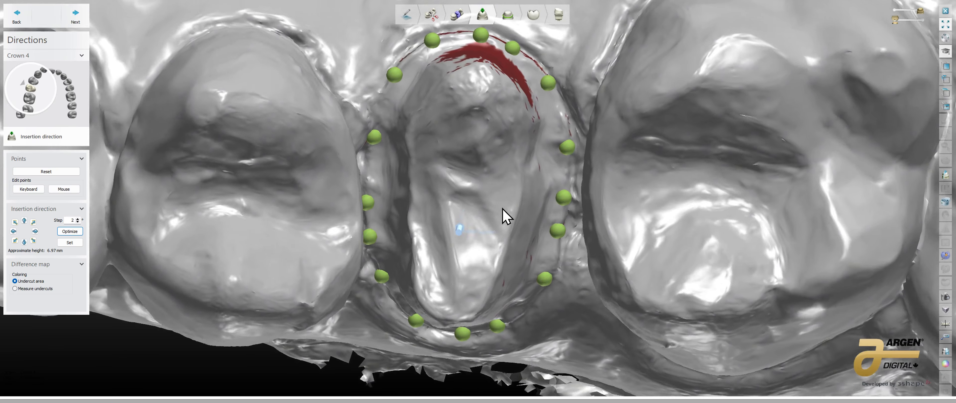
Set the insertion direction of crown 4 from a view looking down on the preparation and inspect its undercut areas
{"action": "right_click_drag", "start_coordinate": [502, 208], "coordinate": [475, 241]}
{"action": "scroll", "coordinate": [475, 241], "scroll_direction": "down", "scroll_amount": 2}
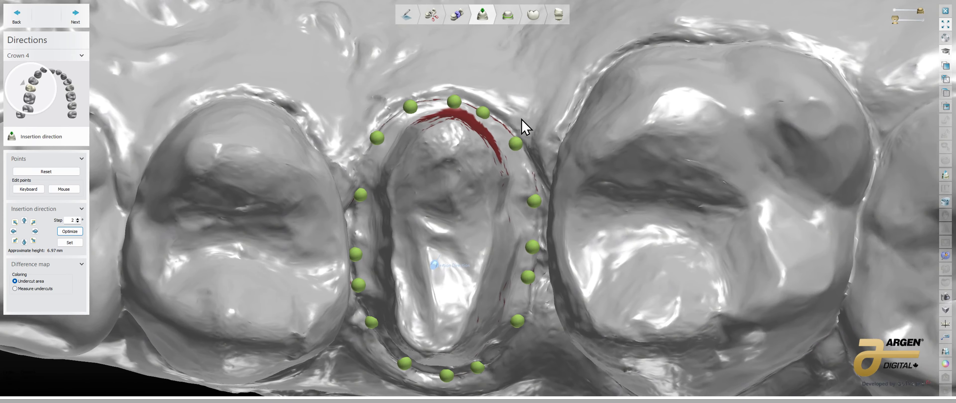
{"action": "right_click_drag", "start_coordinate": [465, 367], "coordinate": [424, 389]}
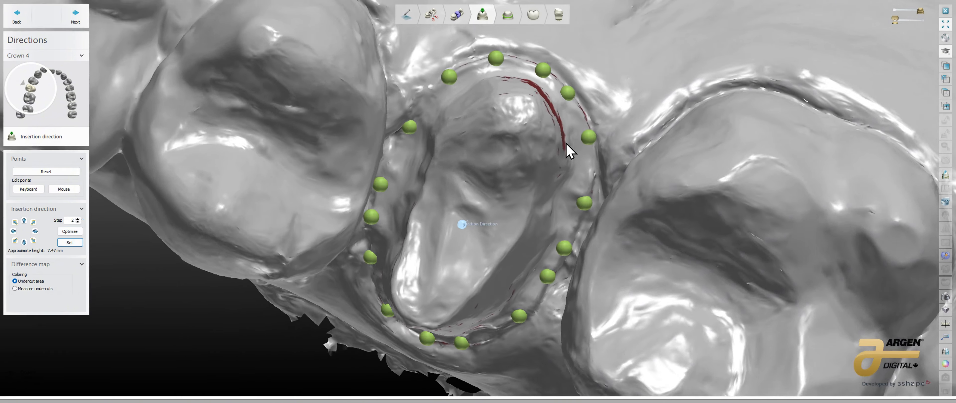
{"action": "right_click_drag", "start_coordinate": [564, 144], "coordinate": [471, 281]}
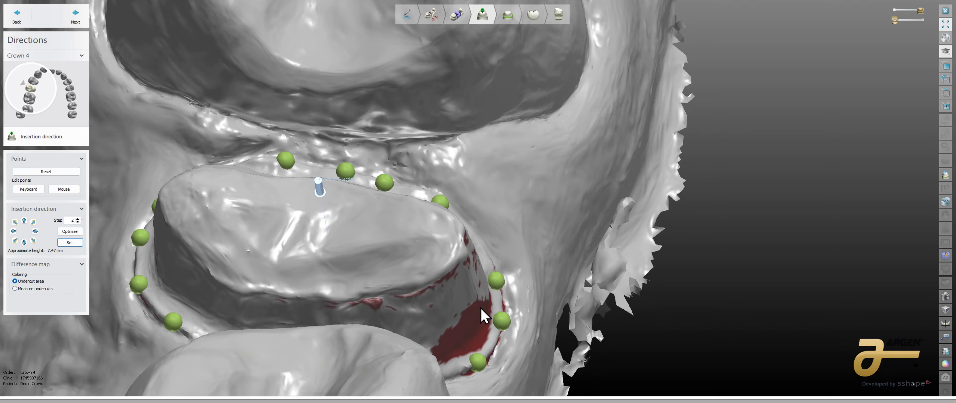
{"action": "right_click_drag", "start_coordinate": [482, 315], "coordinate": [336, 340]}
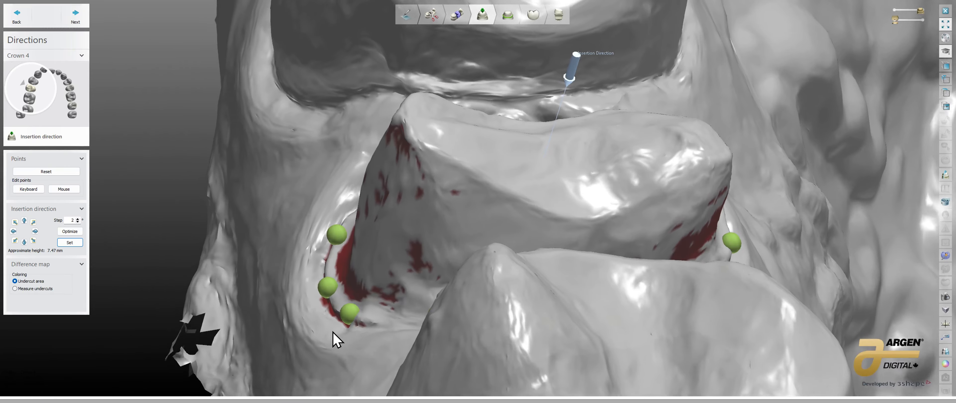
{"action": "mouse_move", "coordinate": [323, 197]}
{"action": "right_mouse_down"}
{"action": "mouse_move", "coordinate": [387, 284]}
{"action": "mouse_move", "coordinate": [378, 248]}
{"action": "mouse_move", "coordinate": [555, 265]}
{"action": "mouse_move", "coordinate": [459, 279]}
{"action": "right_mouse_up"}
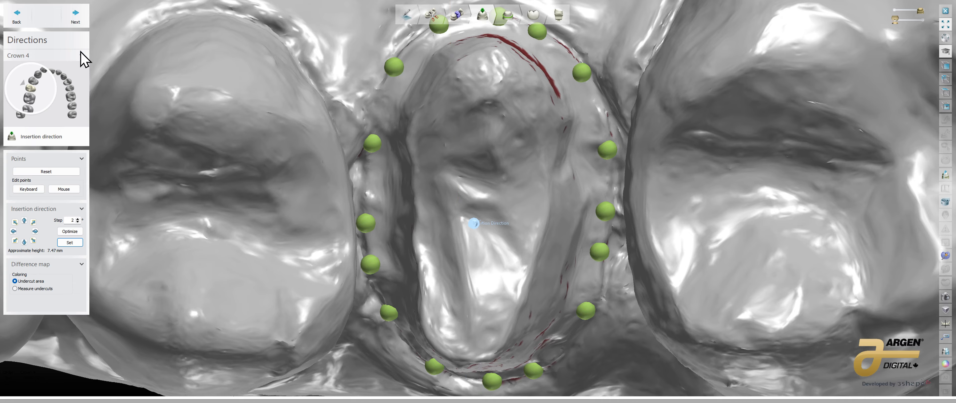
Proceed to the Interfaces stage and check the margin line around the preparation of tooth 4
{"action": "left_click", "coordinate": [78, 16]}
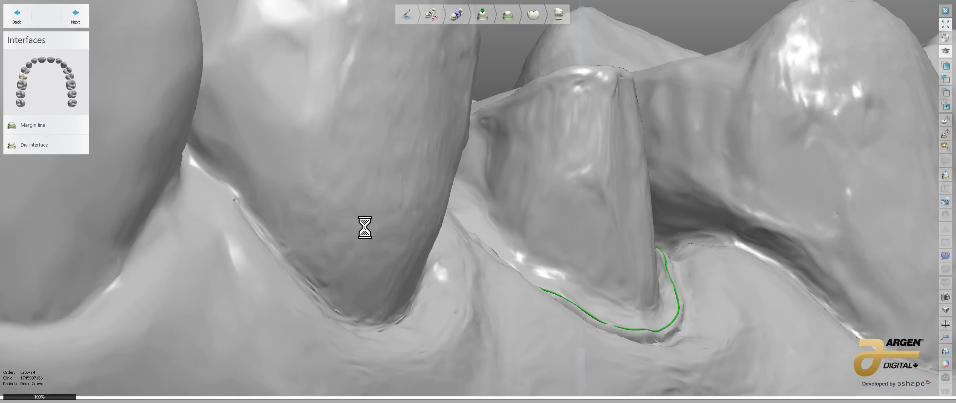
{"action": "right_click_drag", "start_coordinate": [475, 197], "coordinate": [458, 285]}
{"action": "right_click_drag", "start_coordinate": [270, 2], "coordinate": [358, 238]}
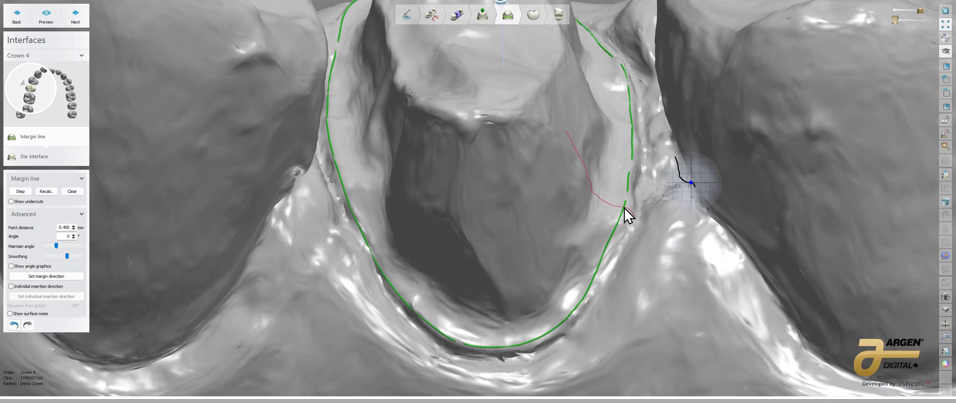
{"action": "right_click_drag", "start_coordinate": [624, 209], "coordinate": [621, 230]}
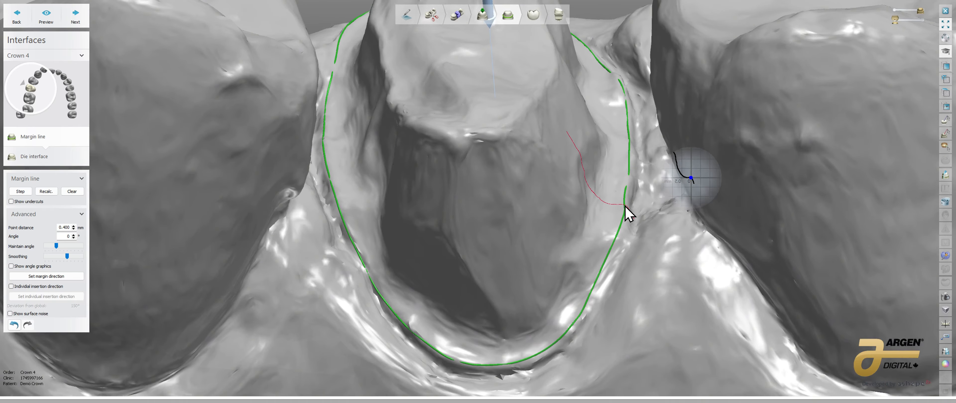
{"action": "right_click_drag", "start_coordinate": [628, 144], "coordinate": [633, 311]}
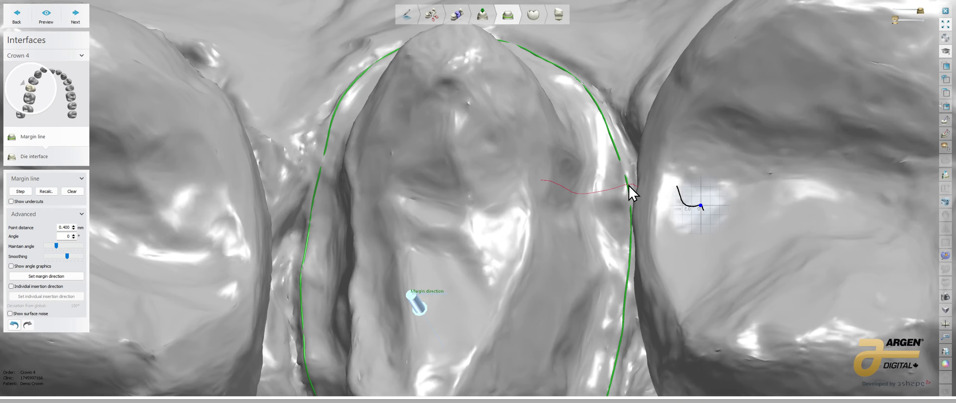
Enable smoothing of surface noise for the Zircon Crown die interface and inspect the generated interface on tooth 4
{"action": "scroll", "coordinate": [630, 193], "scroll_direction": "down", "scroll_amount": 2}
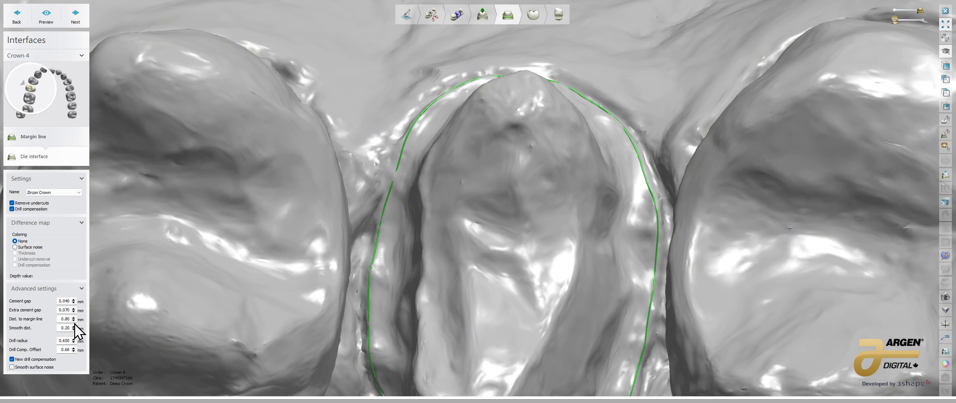
{"action": "left_click", "coordinate": [11, 367]}
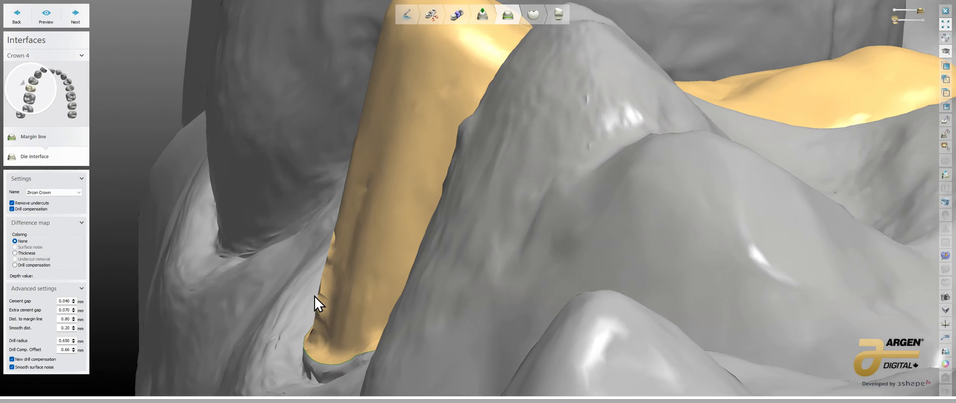
{"action": "right_click_drag", "start_coordinate": [314, 296], "coordinate": [546, 256]}
{"action": "scroll", "coordinate": [546, 256], "scroll_direction": "down", "scroll_amount": 5}
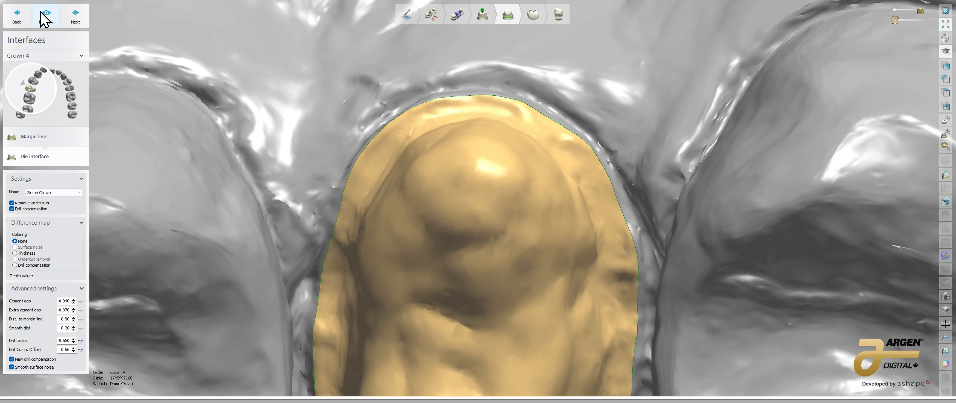
Return to the insertion direction of crown 4, set it again from the current view and check the undercuts
{"action": "left_click", "coordinate": [17, 16]}
{"action": "left_click", "coordinate": [36, 138]}
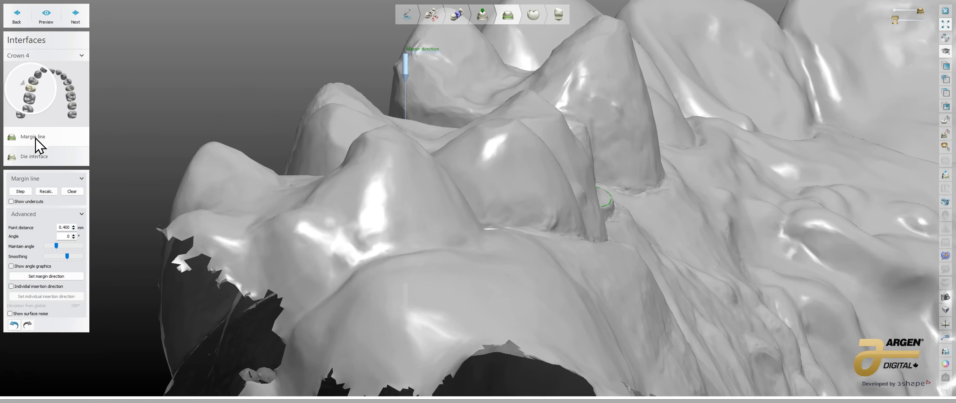
{"action": "left_click", "coordinate": [4, 16]}
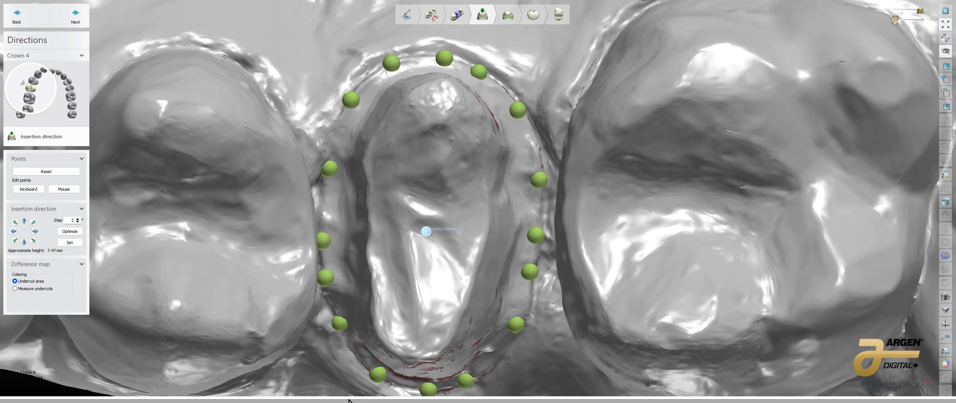
{"action": "left_click", "coordinate": [71, 243]}
{"action": "right_click_drag", "start_coordinate": [463, 224], "coordinate": [364, 277]}
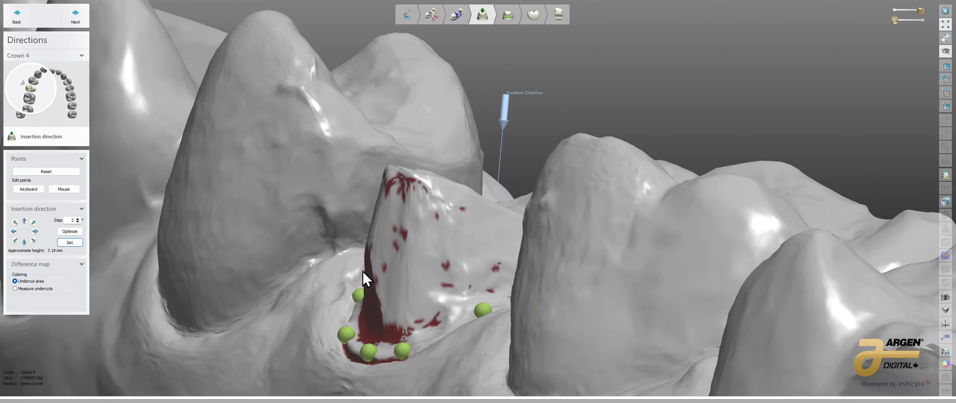
Check the undercuts of crown 4 from above, then generate its die interface and proceed to the Anatomy design stage
{"action": "right_click_drag", "start_coordinate": [365, 344], "coordinate": [320, 265]}
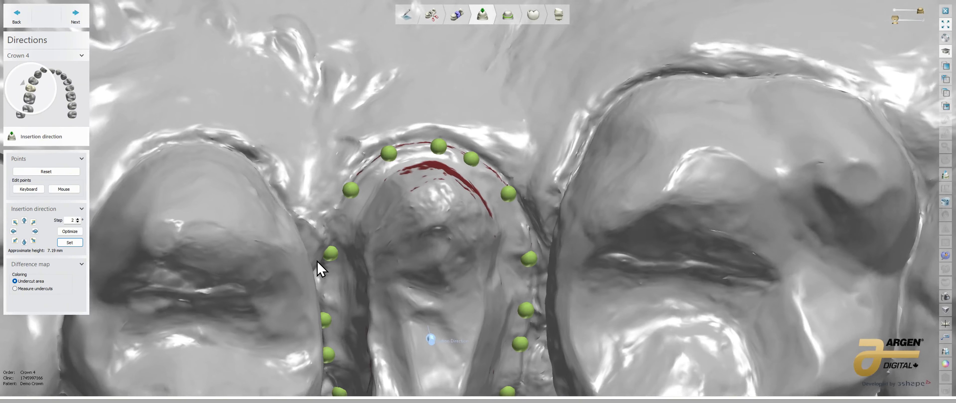
{"action": "left_click", "coordinate": [85, 11]}
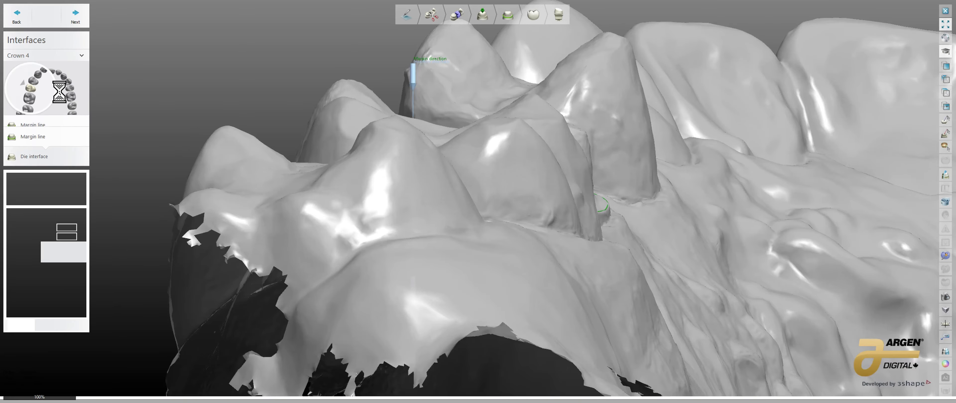
{"action": "left_click", "coordinate": [80, 21]}
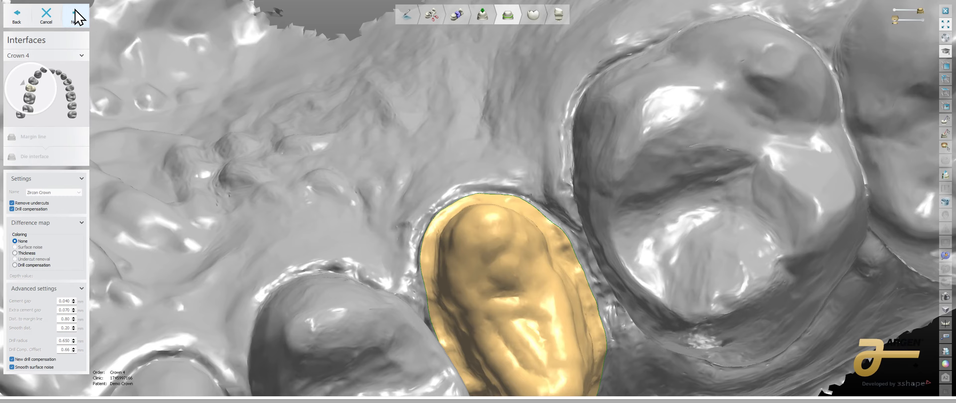
{"action": "left_click", "coordinate": [75, 16]}
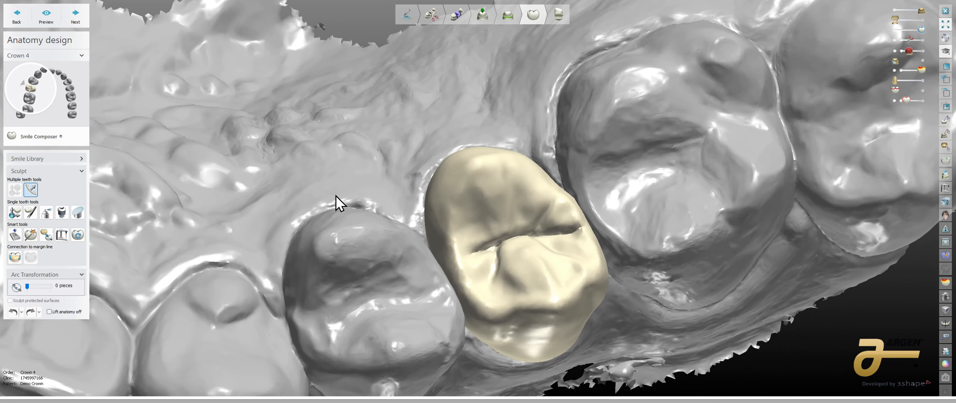
Review the proposed anatomy of crown 4 and replace it with the Filippos 19 tooth from the Smile Library
{"action": "right_click_drag", "start_coordinate": [336, 196], "coordinate": [605, 270]}
{"action": "scroll", "coordinate": [521, 288], "scroll_direction": "up", "scroll_amount": 3}
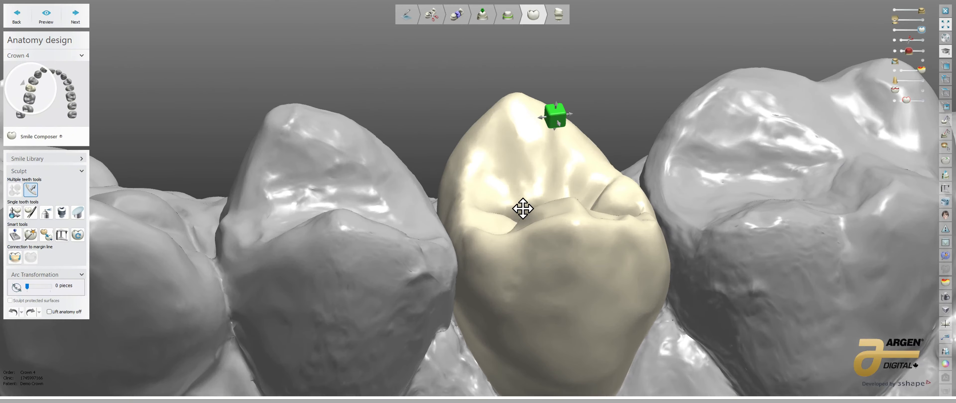
{"action": "right_click_drag", "start_coordinate": [483, 238], "coordinate": [20, 300]}
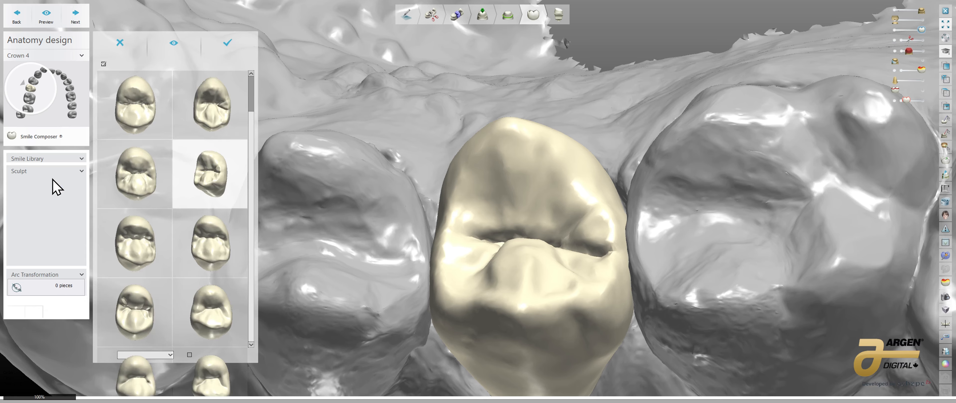
{"action": "scroll", "coordinate": [183, 254], "scroll_direction": "down", "scroll_amount": 6}
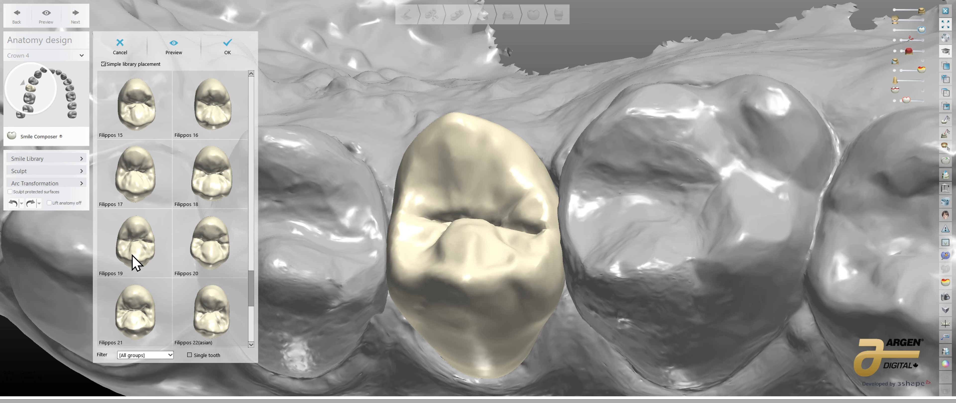
{"action": "left_click", "coordinate": [135, 245]}
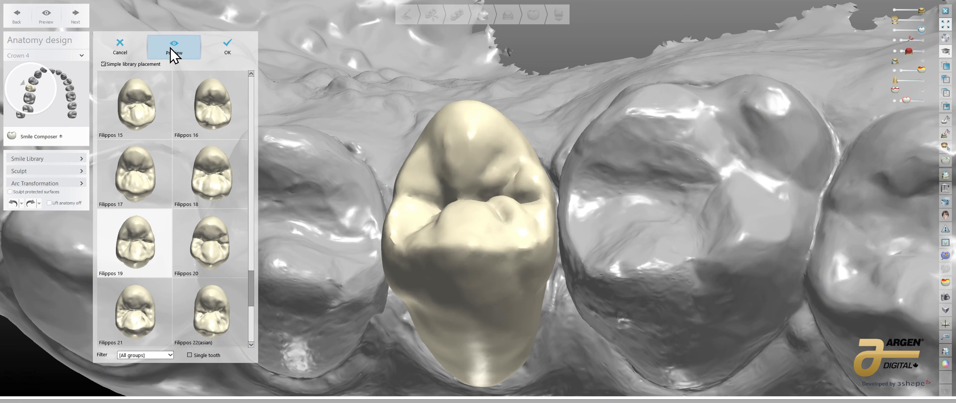
{"action": "left_click", "coordinate": [228, 55]}
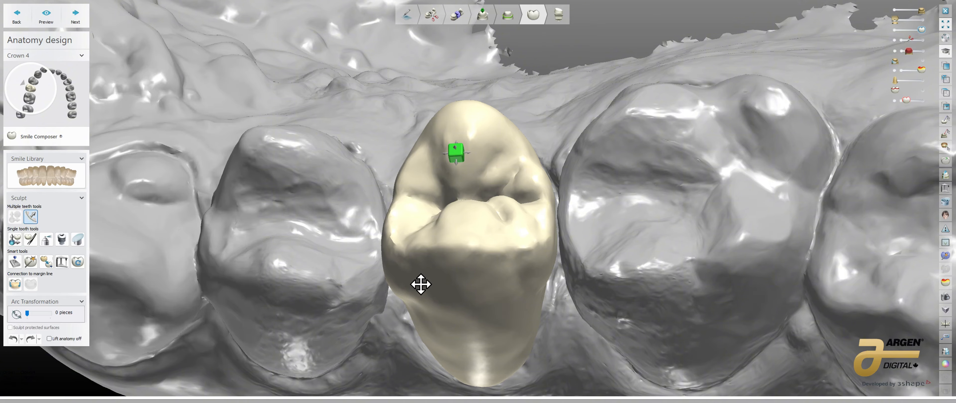
Compare the new crown anatomy with the adjacent teeth and, with the opposing jaw scan temporarily shown, check its occlusion
{"action": "right_click_drag", "start_coordinate": [421, 284], "coordinate": [483, 247]}
{"action": "scroll", "coordinate": [458, 284], "scroll_direction": "down", "scroll_amount": 3}
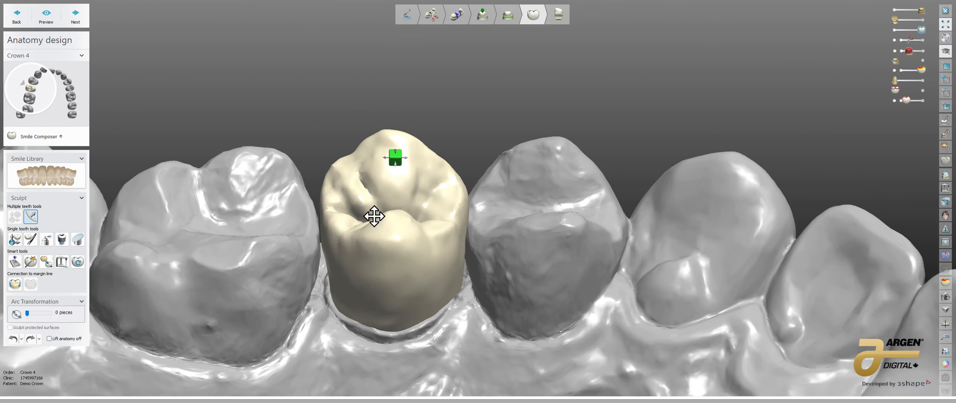
{"action": "right_click_drag", "start_coordinate": [375, 216], "coordinate": [472, 222]}
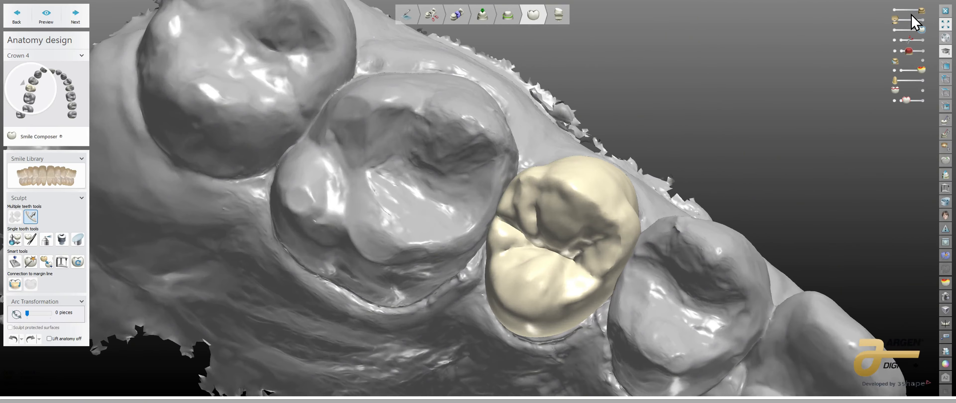
{"action": "left_click", "coordinate": [918, 20]}
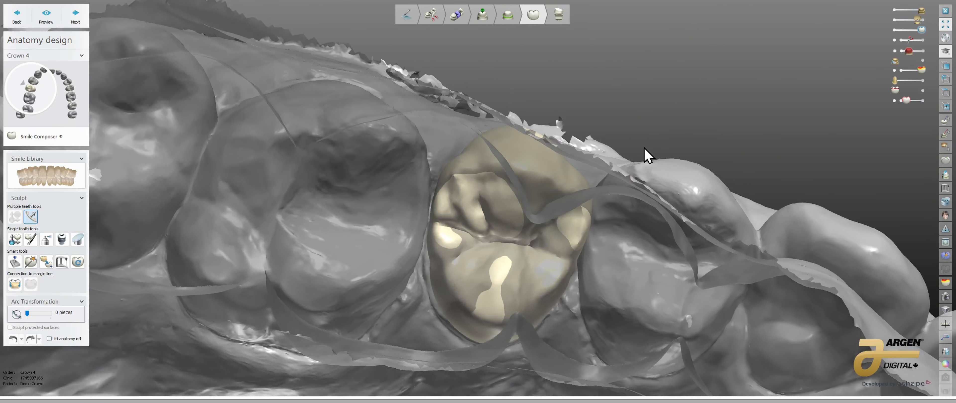
{"action": "right_click_drag", "start_coordinate": [646, 154], "coordinate": [555, 193]}
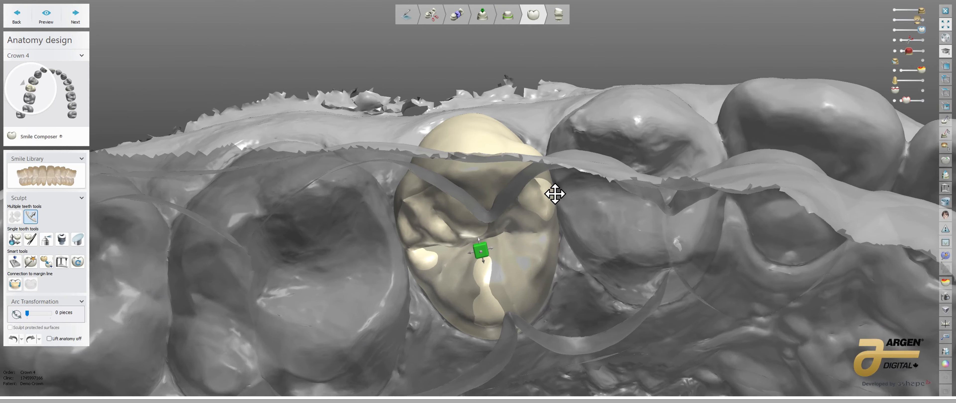
{"action": "right_click_drag", "start_coordinate": [554, 218], "coordinate": [606, 208]}
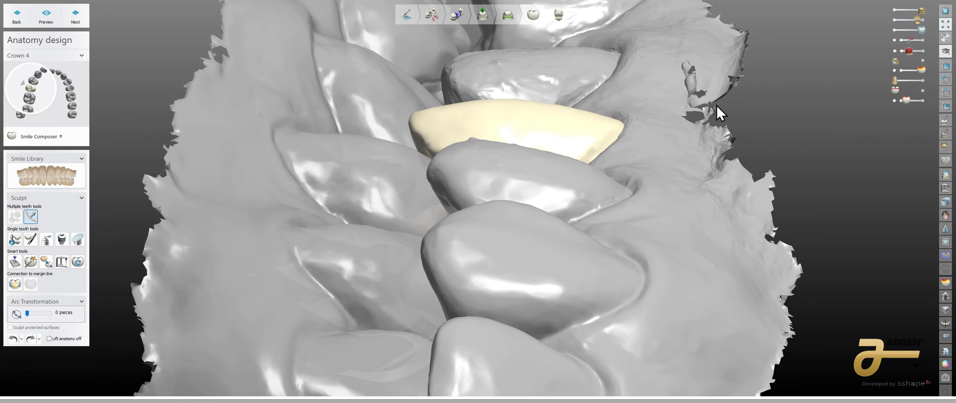
{"action": "left_click", "coordinate": [895, 20]}
{"action": "right_click_drag", "start_coordinate": [560, 156], "coordinate": [447, 260]}
{"action": "scroll", "coordinate": [614, 200], "scroll_direction": "up", "scroll_amount": 3}
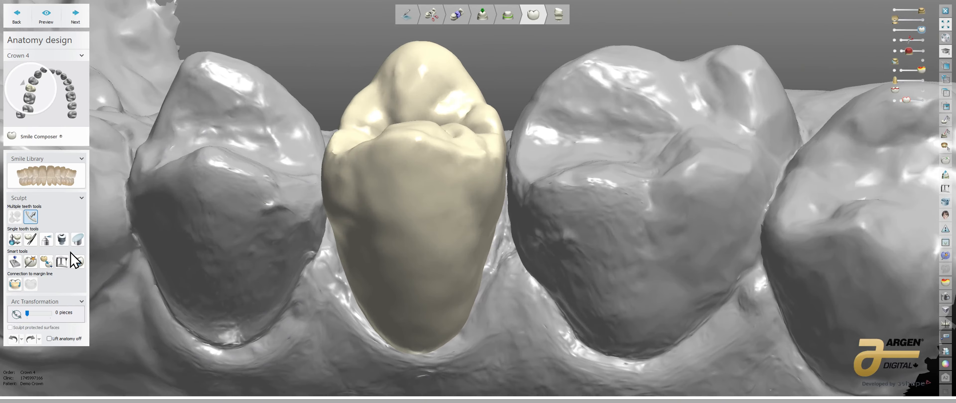
Start the individual transformation of crown 4 and move the crown slightly toward the gum from the buccal view
{"action": "left_click", "coordinate": [15, 239]}
{"action": "right_click_drag", "start_coordinate": [530, 213], "coordinate": [494, 208]}
{"action": "scroll", "coordinate": [417, 49], "scroll_direction": "up", "scroll_amount": 1}
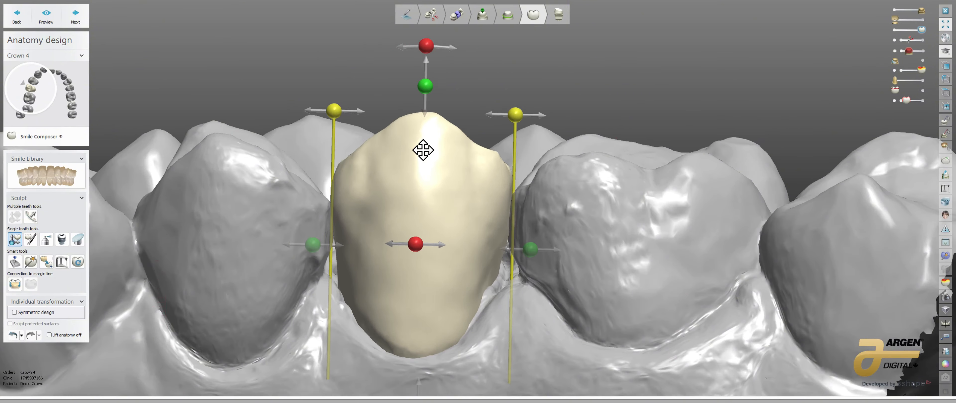
{"action": "right_click_drag", "start_coordinate": [423, 150], "coordinate": [426, 169]}
{"action": "left_click_drag", "start_coordinate": [425, 188], "coordinate": [426, 196]}
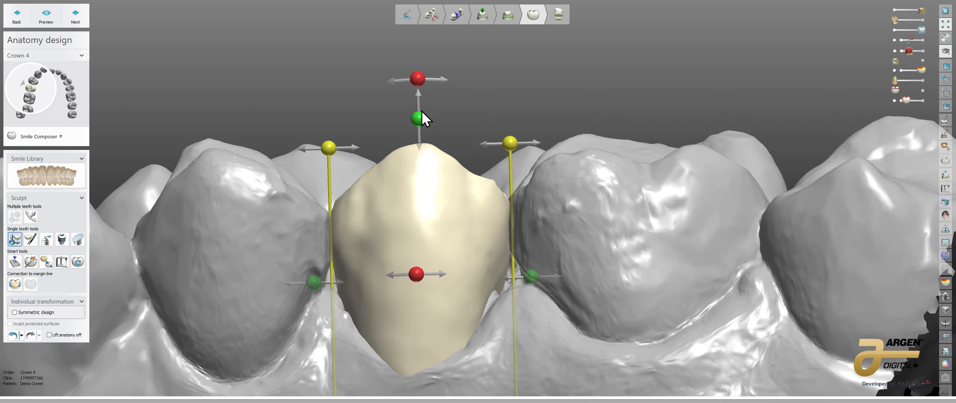
Fine-tune the placement of crown 4 between its neighbours, checking it from the occlusal and palatal sides
{"action": "right_click_drag", "start_coordinate": [448, 185], "coordinate": [451, 252]}
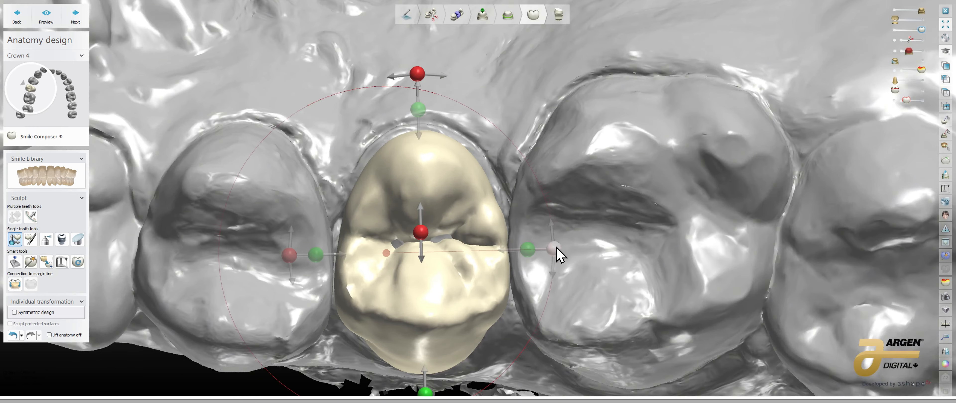
{"action": "right_click_drag", "start_coordinate": [481, 254], "coordinate": [521, 211]}
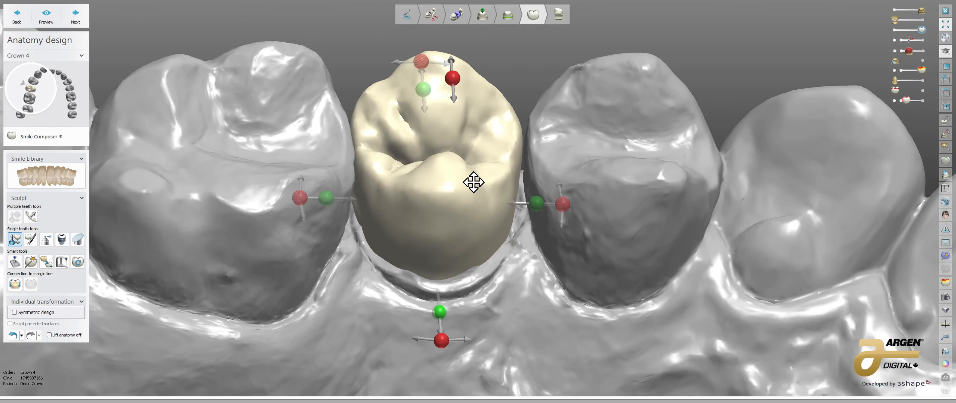
{"action": "right_click_drag", "start_coordinate": [474, 183], "coordinate": [503, 260]}
{"action": "scroll", "coordinate": [504, 260], "scroll_direction": "down", "scroll_amount": 4}
{"action": "right_click_drag", "start_coordinate": [621, 225], "coordinate": [576, 280]}
{"action": "scroll", "coordinate": [508, 273], "scroll_direction": "up", "scroll_amount": 3}
{"action": "right_click_drag", "start_coordinate": [498, 287], "coordinate": [501, 285]}
{"action": "left_click_drag", "start_coordinate": [458, 76], "coordinate": [464, 78]}
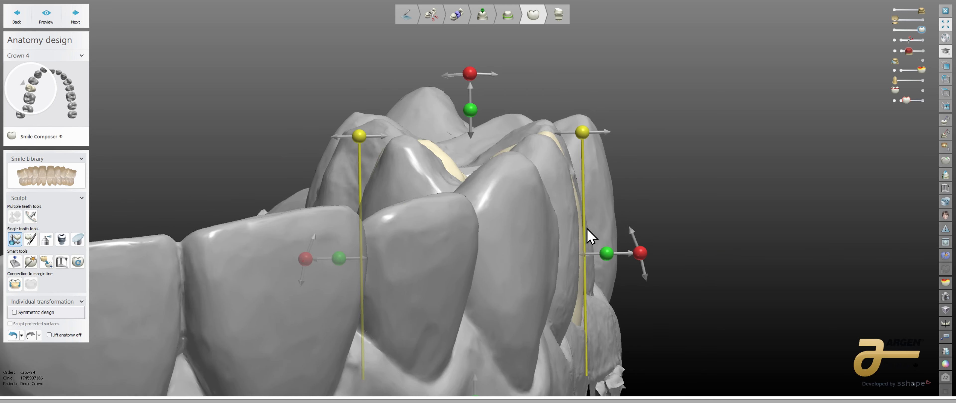
Check the crown's alignment within the arch, shift it slightly toward the palate and extend its palatal side
{"action": "right_click_drag", "start_coordinate": [568, 178], "coordinate": [688, 211]}
{"action": "right_click_drag", "start_coordinate": [643, 227], "coordinate": [440, 232]}
{"action": "scroll", "coordinate": [461, 203], "scroll_direction": "up", "scroll_amount": 5}
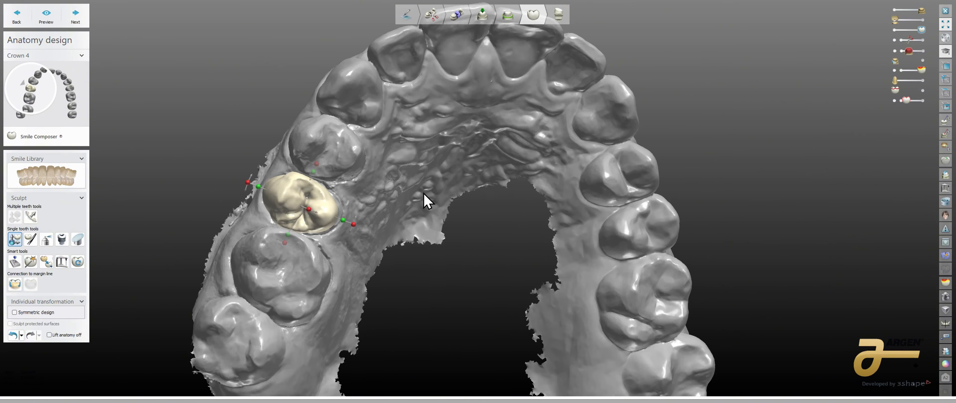
{"action": "scroll", "coordinate": [331, 240], "scroll_direction": "up", "scroll_amount": 2}
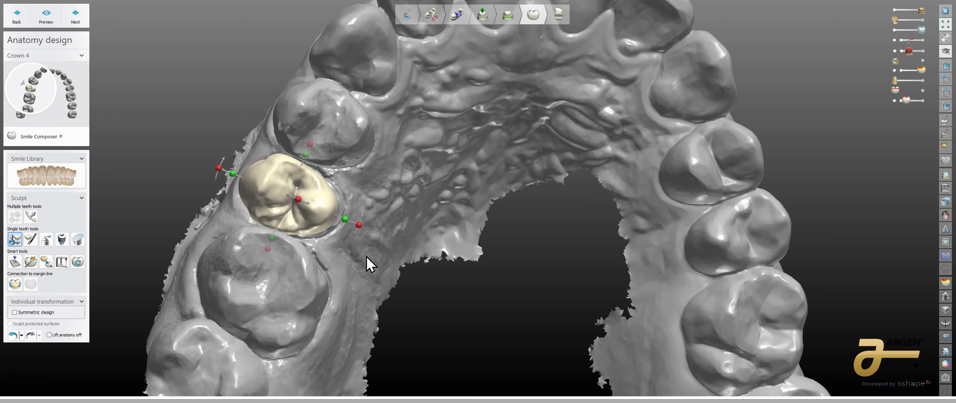
{"action": "scroll", "coordinate": [632, 210], "scroll_direction": "down", "scroll_amount": 2}
{"action": "right_click_drag", "start_coordinate": [632, 210], "coordinate": [597, 219]}
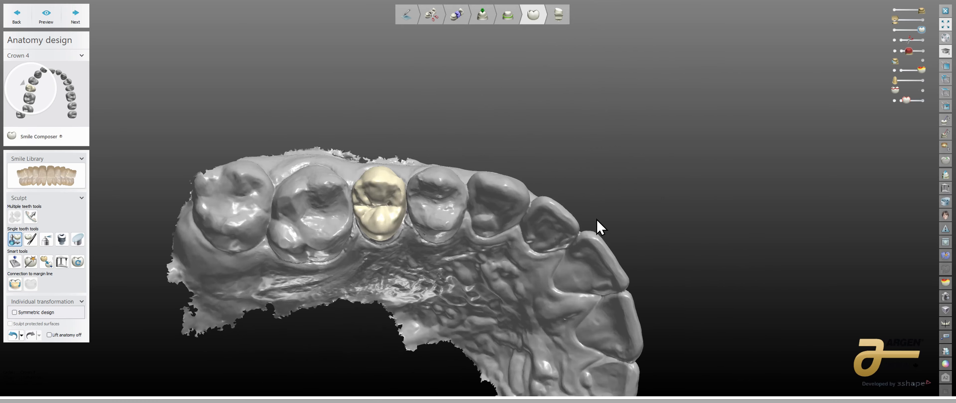
{"action": "middle_click_drag", "start_coordinate": [447, 231], "coordinate": [504, 208]}
{"action": "scroll", "coordinate": [461, 222], "scroll_direction": "up", "scroll_amount": 3}
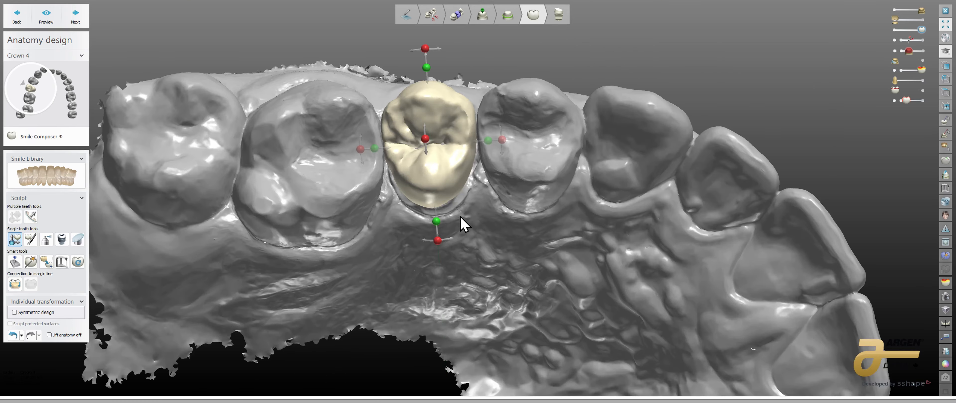
{"action": "left_click_drag", "start_coordinate": [441, 172], "coordinate": [431, 184]}
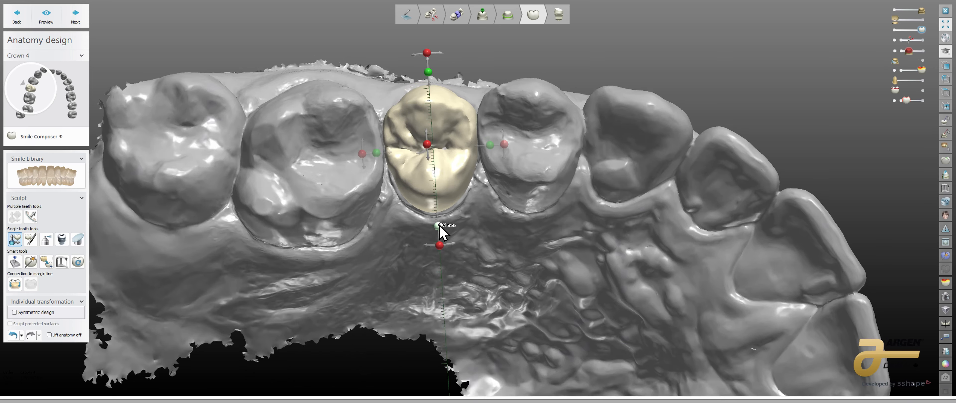
{"action": "left_click_drag", "start_coordinate": [440, 225], "coordinate": [440, 228]}
Check the crown's fit with the opposing jaw scan shown and connect the crown anatomy to the margin line
{"action": "right_click_drag", "start_coordinate": [442, 235], "coordinate": [497, 182]}
{"action": "scroll", "coordinate": [476, 121], "scroll_direction": "up", "scroll_amount": 5}
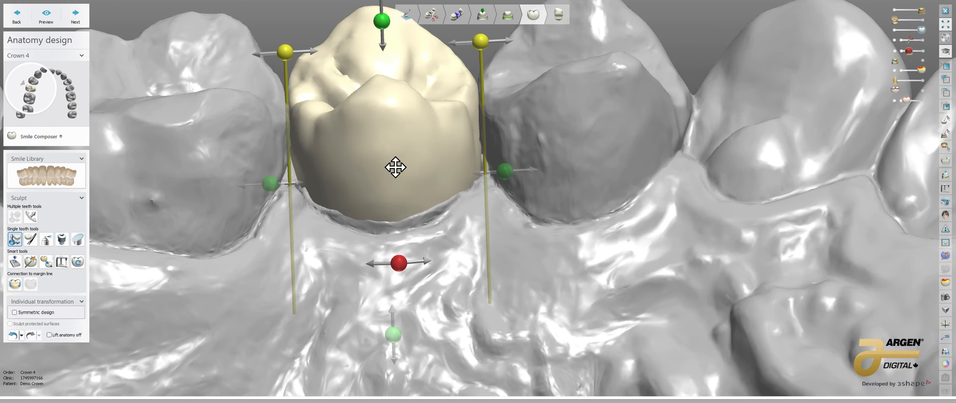
{"action": "right_click_drag", "start_coordinate": [396, 167], "coordinate": [400, 323]}
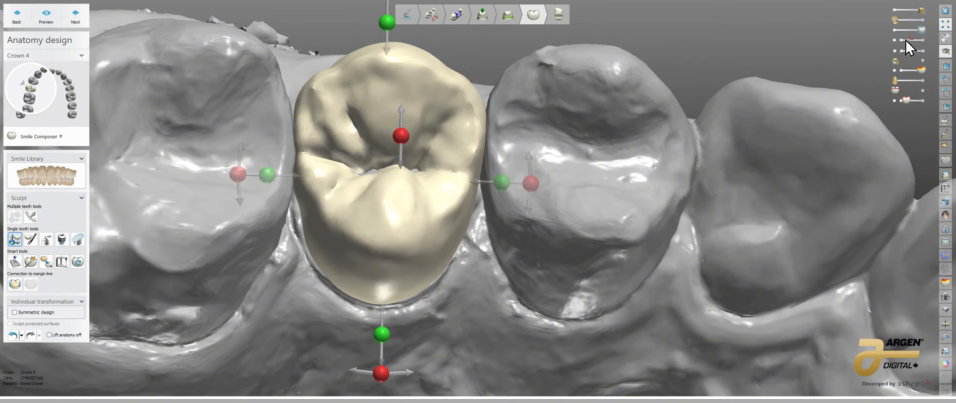
{"action": "left_click", "coordinate": [922, 20]}
{"action": "right_click_drag", "start_coordinate": [572, 143], "coordinate": [551, 191]}
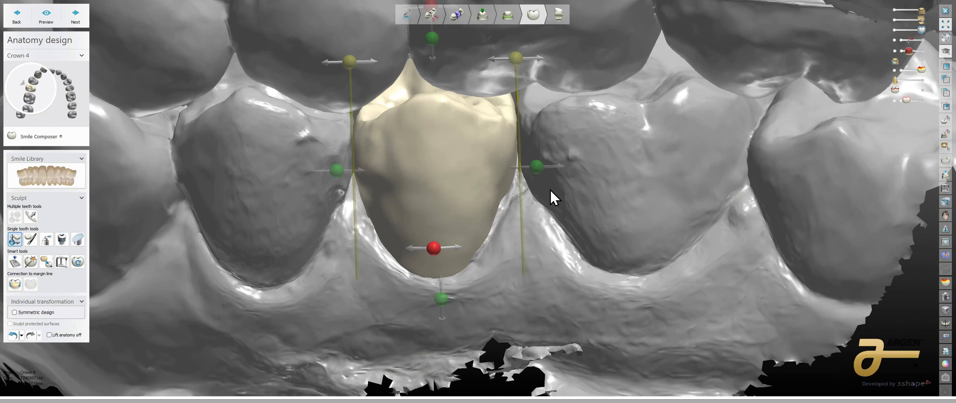
{"action": "left_click", "coordinate": [15, 284]}
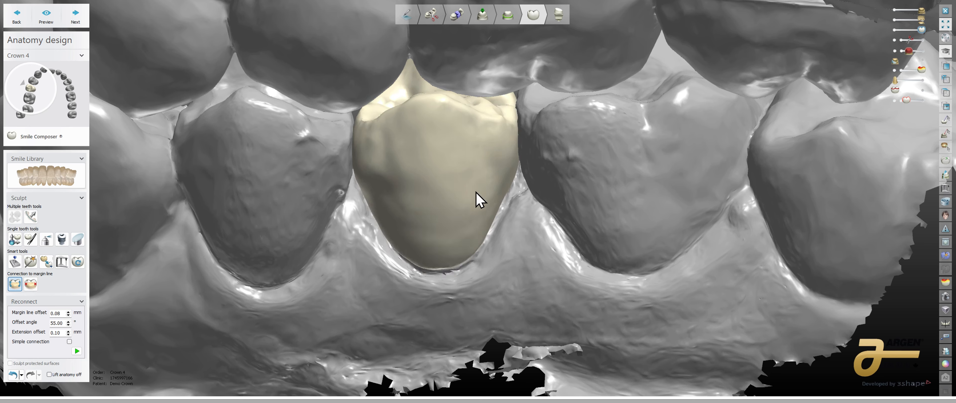
Hide both jaw scans and inspect the isolated crown's margin, inner surface and occlusal surface
{"action": "left_click", "coordinate": [896, 19]}
{"action": "left_click", "coordinate": [895, 9]}
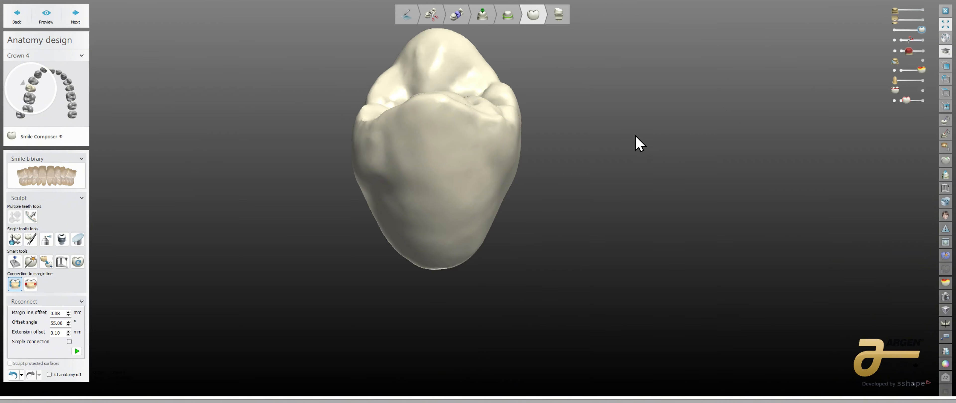
{"action": "right_click_drag", "start_coordinate": [636, 136], "coordinate": [597, 52]}
{"action": "scroll", "coordinate": [407, 101], "scroll_direction": "up", "scroll_amount": 4}
{"action": "right_click_drag", "start_coordinate": [406, 102], "coordinate": [372, 85]}
{"action": "scroll", "coordinate": [327, 161], "scroll_direction": "up", "scroll_amount": 4}
{"action": "scroll", "coordinate": [339, 191], "scroll_direction": "down", "scroll_amount": 3}
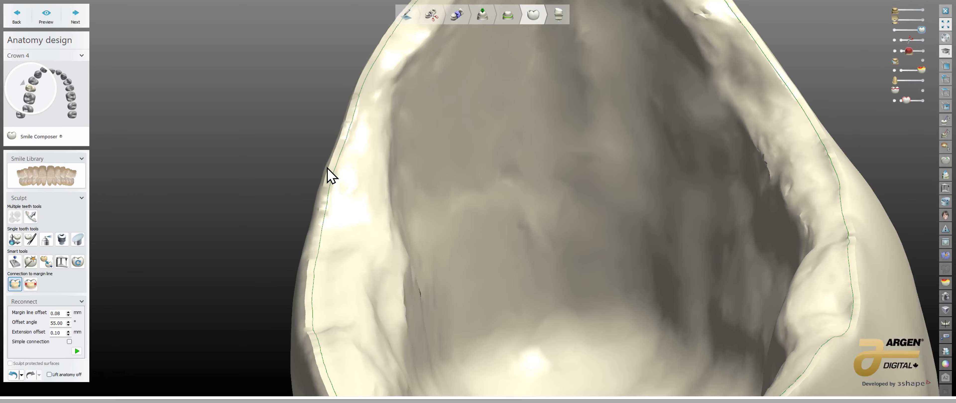
{"action": "scroll", "coordinate": [336, 169], "scroll_direction": "down", "scroll_amount": 3}
{"action": "right_click_drag", "start_coordinate": [336, 169], "coordinate": [403, 148]}
{"action": "scroll", "coordinate": [397, 171], "scroll_direction": "down", "scroll_amount": 2}
{"action": "right_click_drag", "start_coordinate": [397, 177], "coordinate": [434, 191]}
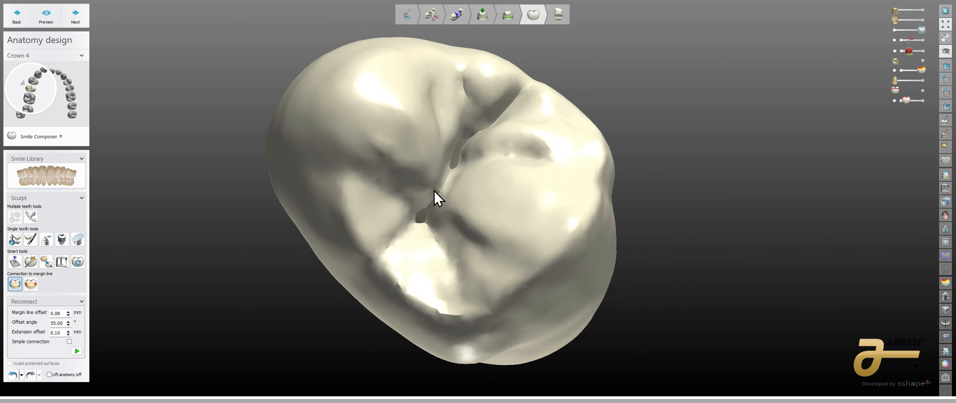
{"action": "right_click_drag", "start_coordinate": [452, 215], "coordinate": [717, 178]}
Display the red minimum-thickness layer on the crown, examine the thin areas with the preparation scan shown, and hide the layer
{"action": "left_click_drag", "start_coordinate": [908, 53], "coordinate": [921, 52]}
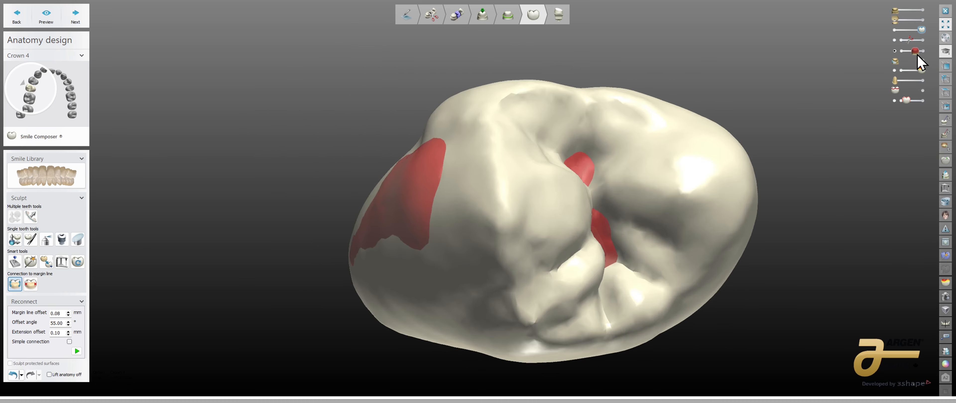
{"action": "right_click_drag", "start_coordinate": [769, 118], "coordinate": [659, 118]}
{"action": "left_click", "coordinate": [923, 11]}
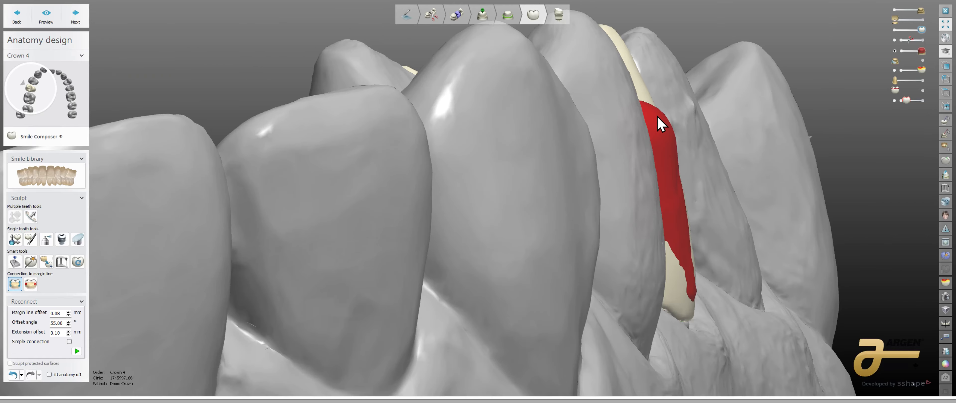
{"action": "left_click", "coordinate": [895, 51]}
{"action": "right_click_drag", "start_coordinate": [686, 102], "coordinate": [683, 160]}
Fine-tune the crown's form beside one occlusal edge using individual transformation
{"action": "left_click", "coordinate": [16, 241]}
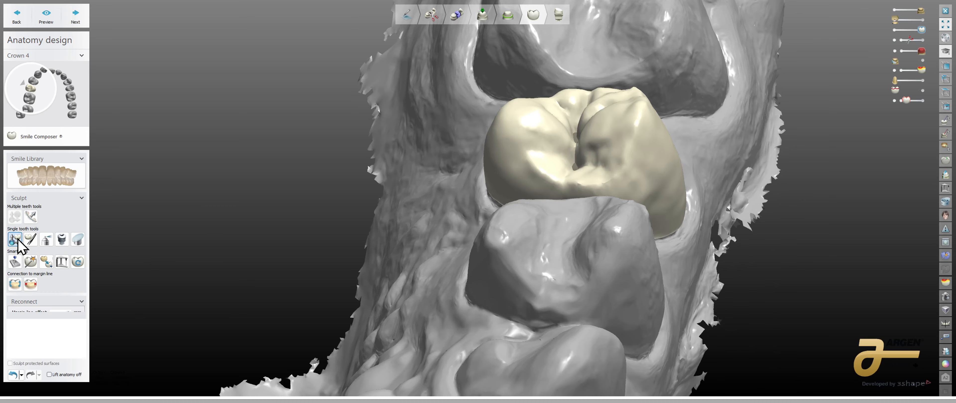
{"action": "right_click_drag", "start_coordinate": [602, 168], "coordinate": [639, 119]}
{"action": "left_click_drag", "start_coordinate": [672, 78], "coordinate": [683, 77]}
{"action": "right_click_drag", "start_coordinate": [660, 98], "coordinate": [646, 153]}
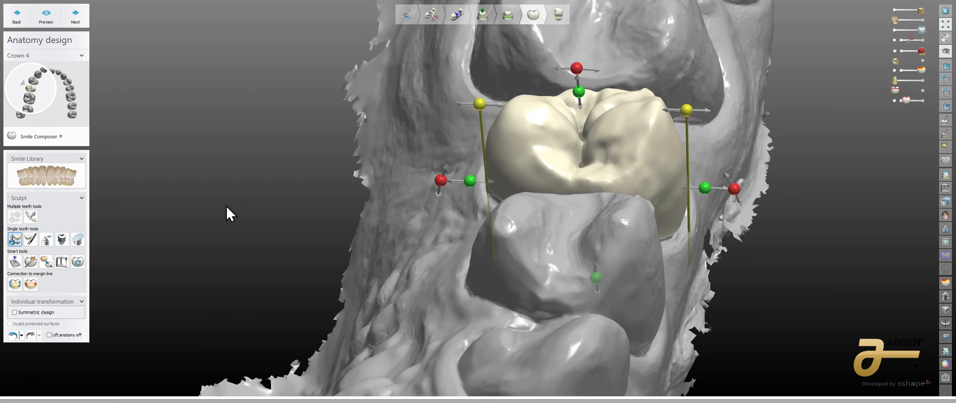
Reshape the marginal ridge and central groove on the crown's occlusal surface by individual morphing with a 0.70 mm radius
{"action": "left_click", "coordinate": [31, 239]}
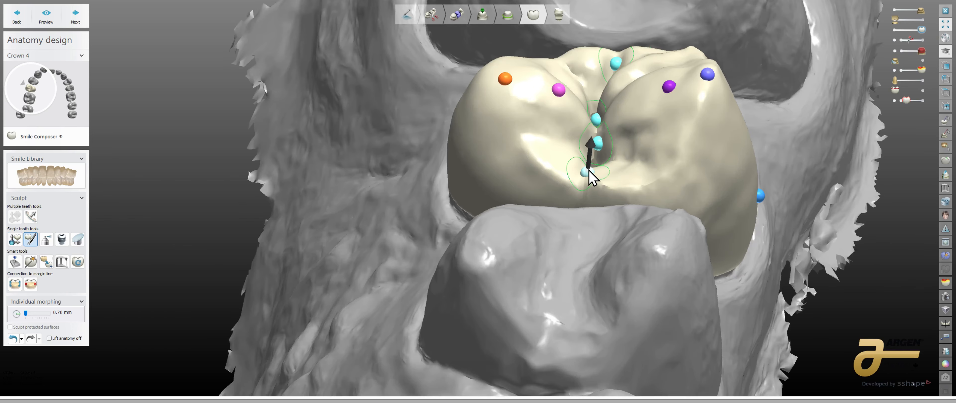
{"action": "left_click_drag", "start_coordinate": [589, 169], "coordinate": [589, 151]}
{"action": "right_click_drag", "start_coordinate": [616, 149], "coordinate": [604, 168]}
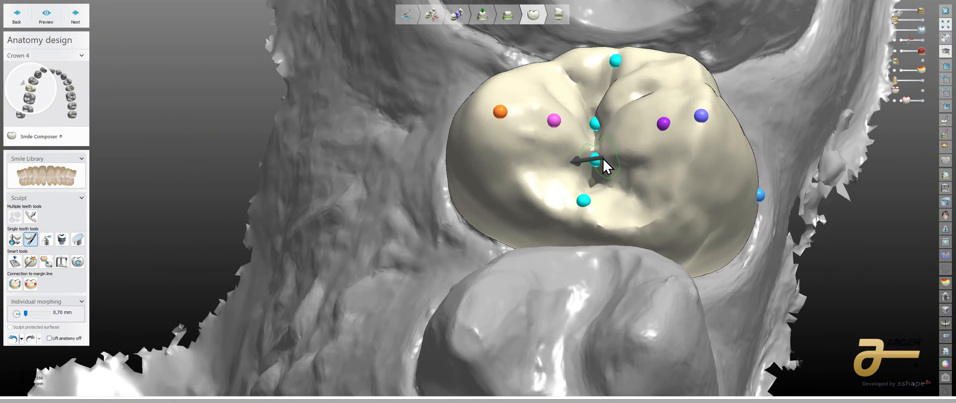
{"action": "right_click_drag", "start_coordinate": [597, 194], "coordinate": [666, 179]}
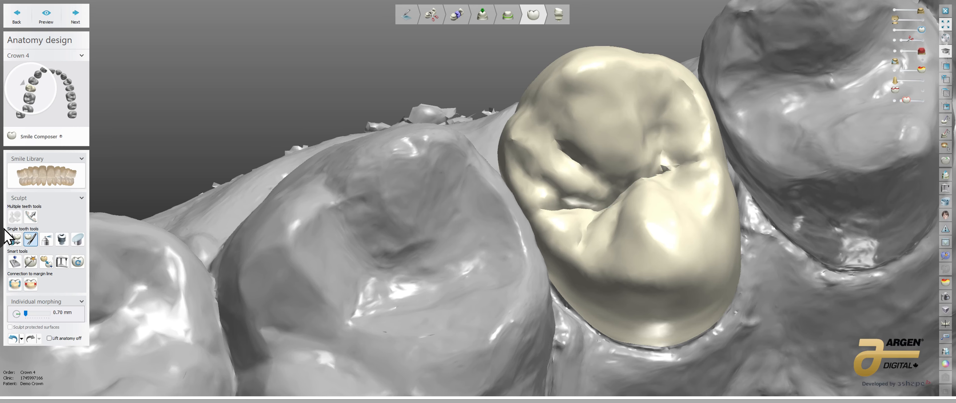
Touch up the crown's occlusal pit with the wax knife and smooth its outer proximal surface using a 0.76 mm radius
{"action": "left_click", "coordinate": [45, 242]}
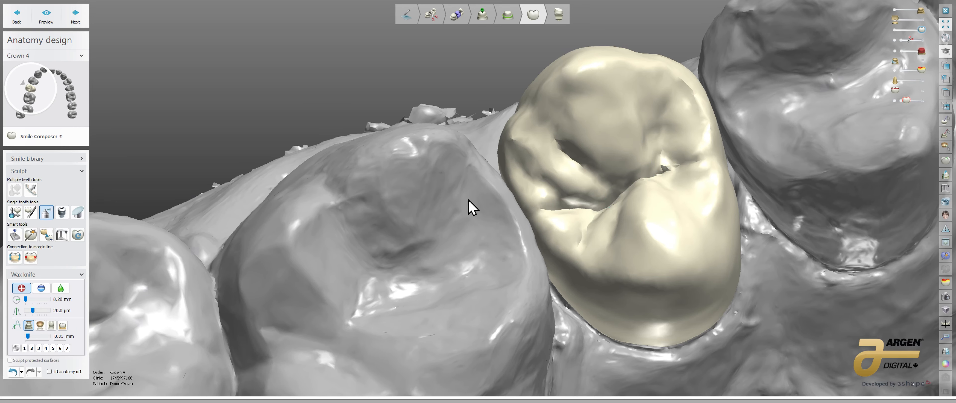
{"action": "left_click", "coordinate": [667, 170]}
{"action": "mouse_move", "coordinate": [654, 174]}
{"action": "right_mouse_down"}
{"action": "mouse_move", "coordinate": [658, 187]}
{"action": "mouse_move", "coordinate": [643, 198]}
{"action": "mouse_move", "coordinate": [602, 173]}
{"action": "mouse_move", "coordinate": [625, 199]}
{"action": "right_mouse_up"}
{"action": "scroll", "coordinate": [634, 196], "scroll_direction": "down", "scroll_amount": 3}
{"action": "right_click_drag", "start_coordinate": [704, 159], "coordinate": [712, 224]}
{"action": "scroll", "coordinate": [715, 214], "scroll_direction": "up", "scroll_amount": 3}
{"action": "right_click_drag", "start_coordinate": [478, 122], "coordinate": [636, 162]}
{"action": "scroll", "coordinate": [649, 150], "scroll_direction": "up", "scroll_amount": 2}
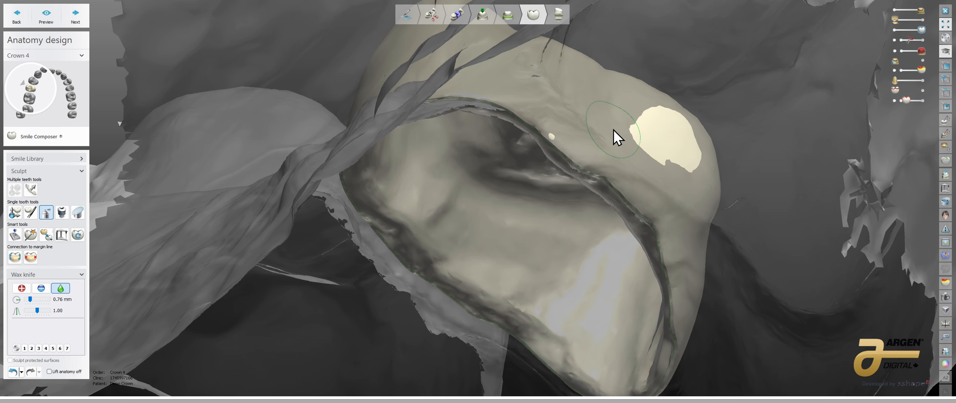
{"action": "right_click_drag", "start_coordinate": [604, 137], "coordinate": [553, 141]}
{"action": "right_click_drag", "start_coordinate": [711, 171], "coordinate": [583, 186]}
{"action": "scroll", "coordinate": [496, 176], "scroll_direction": "down", "scroll_amount": 4}
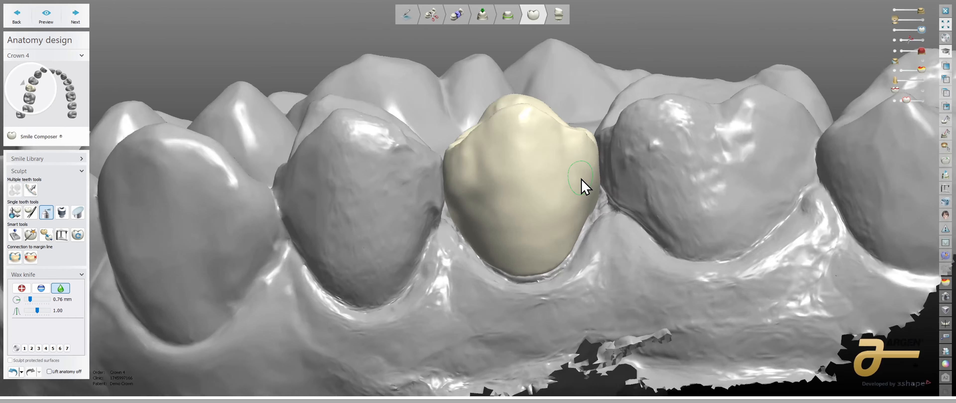
Try adapting the crown with the contacts and smoothing tool, then hide the preparation scan and display the contact outlines
{"action": "left_click", "coordinate": [15, 236]}
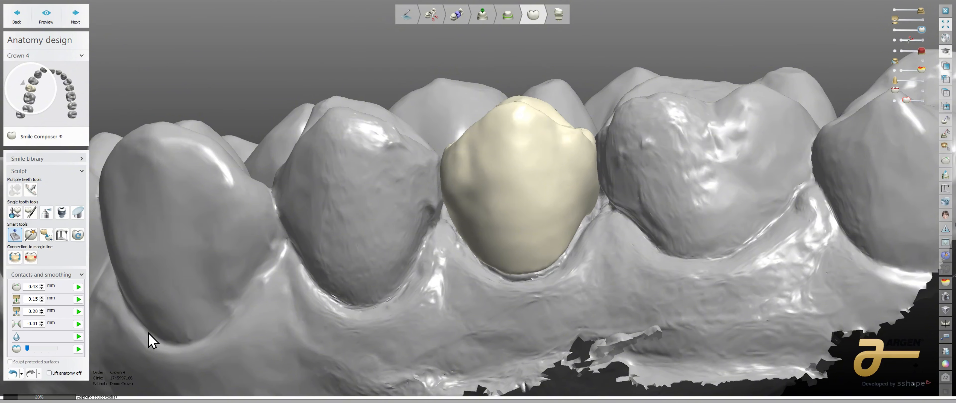
{"action": "right_click_drag", "start_coordinate": [699, 174], "coordinate": [765, 80]}
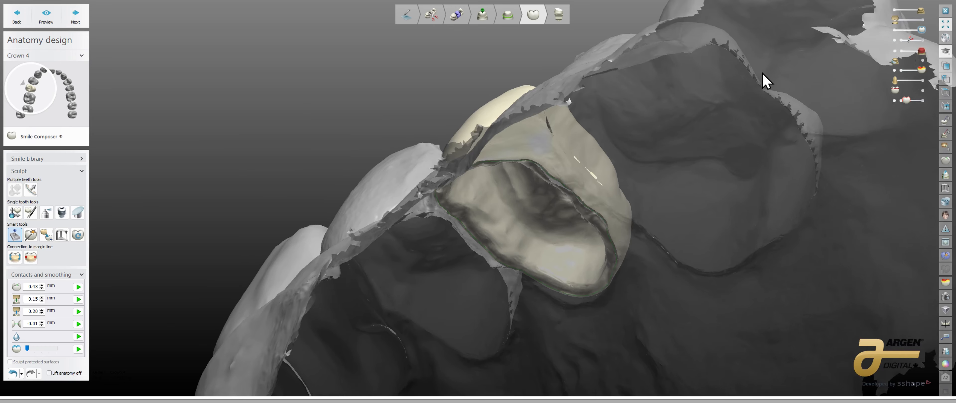
{"action": "left_click", "coordinate": [895, 12]}
{"action": "right_click_drag", "start_coordinate": [572, 143], "coordinate": [724, 154]}
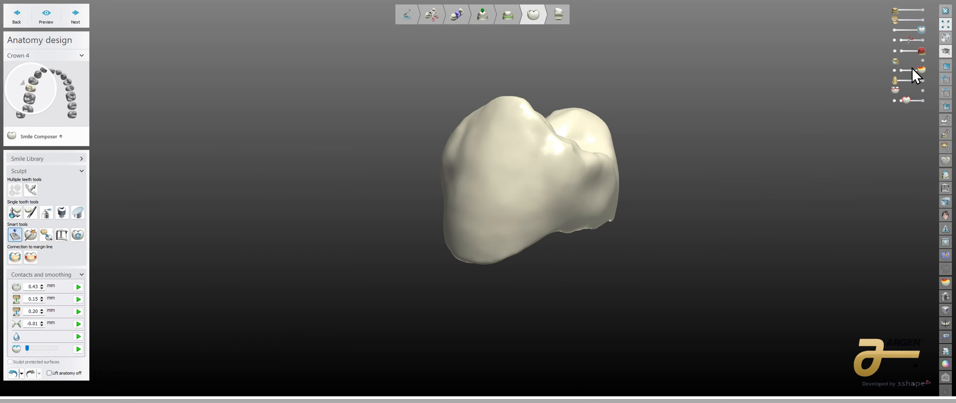
{"action": "left_click", "coordinate": [922, 90]}
{"action": "right_click_drag", "start_coordinate": [559, 179], "coordinate": [574, 207]}
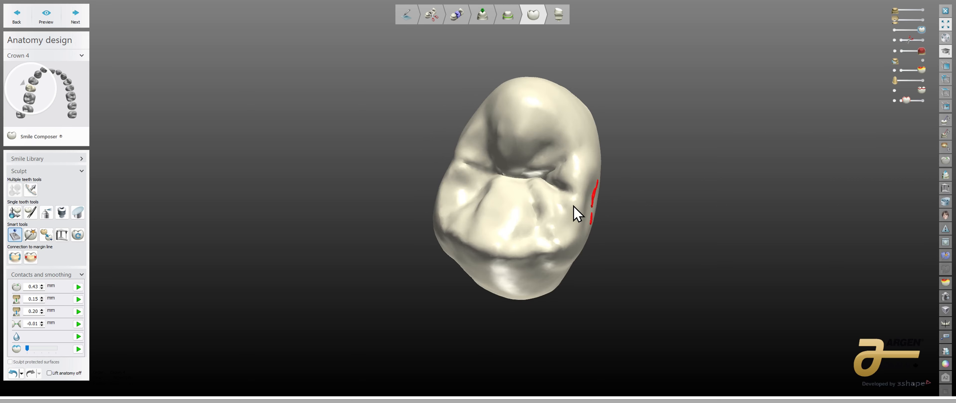
Undo the last crown adaptation and show the preparation scan again
{"action": "left_click", "coordinate": [15, 374]}
{"action": "right_click_drag", "start_coordinate": [290, 326], "coordinate": [349, 285]}
{"action": "left_click", "coordinate": [923, 10]}
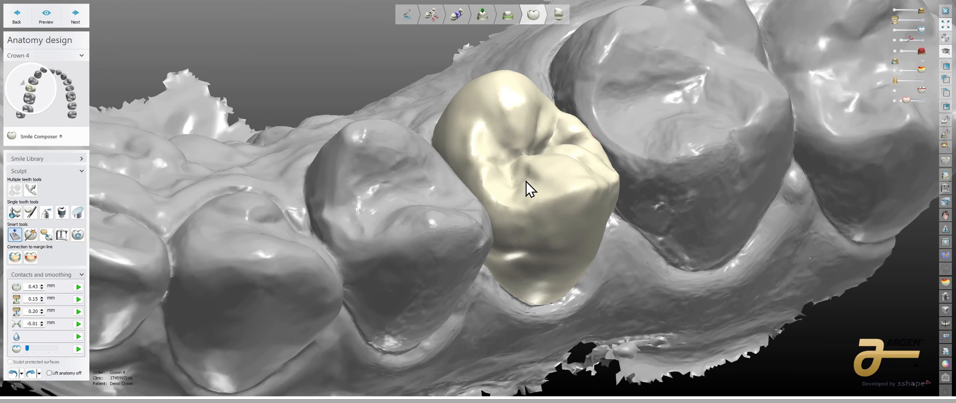
Examine the crown's proximal contacts and its occlusion with the opposing jaw scan shown, and hide the opposing scan
{"action": "right_click_drag", "start_coordinate": [526, 181], "coordinate": [651, 195]}
{"action": "scroll", "coordinate": [594, 208], "scroll_direction": "up", "scroll_amount": 4}
{"action": "right_click_drag", "start_coordinate": [590, 201], "coordinate": [593, 203]}
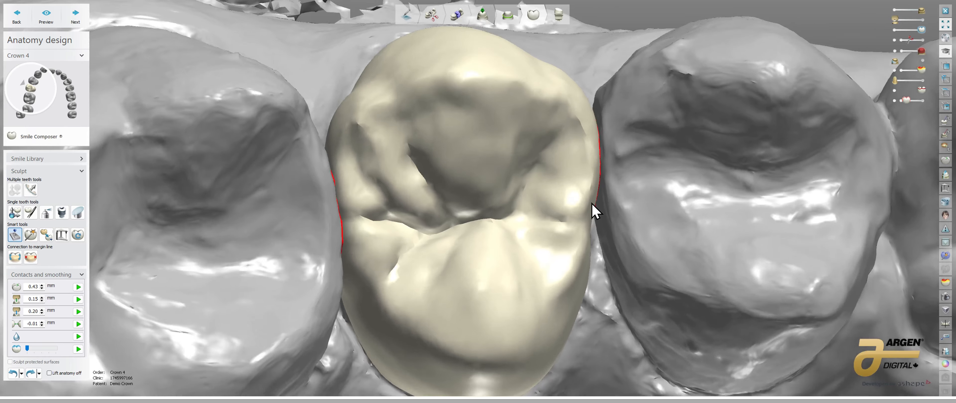
{"action": "middle_click_drag", "start_coordinate": [592, 203], "coordinate": [538, 217]}
{"action": "right_click_drag", "start_coordinate": [538, 218], "coordinate": [536, 206]}
{"action": "right_click_drag", "start_coordinate": [206, 207], "coordinate": [320, 147]}
{"action": "right_click_drag", "start_coordinate": [566, 156], "coordinate": [425, 150]}
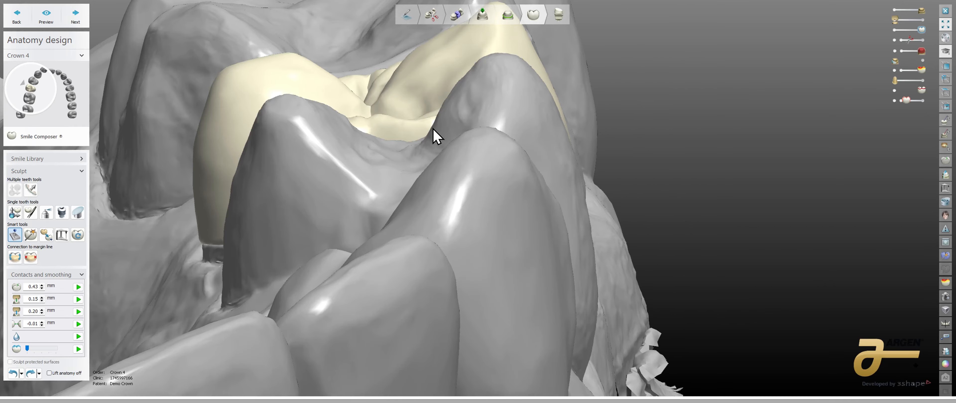
{"action": "left_click", "coordinate": [921, 19]}
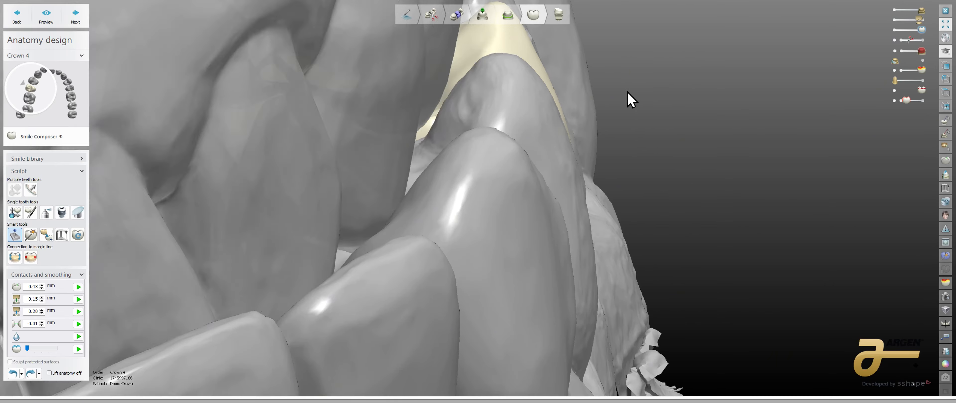
{"action": "right_click_drag", "start_coordinate": [628, 92], "coordinate": [675, 101]}
{"action": "scroll", "coordinate": [625, 164], "scroll_direction": "down", "scroll_amount": 5}
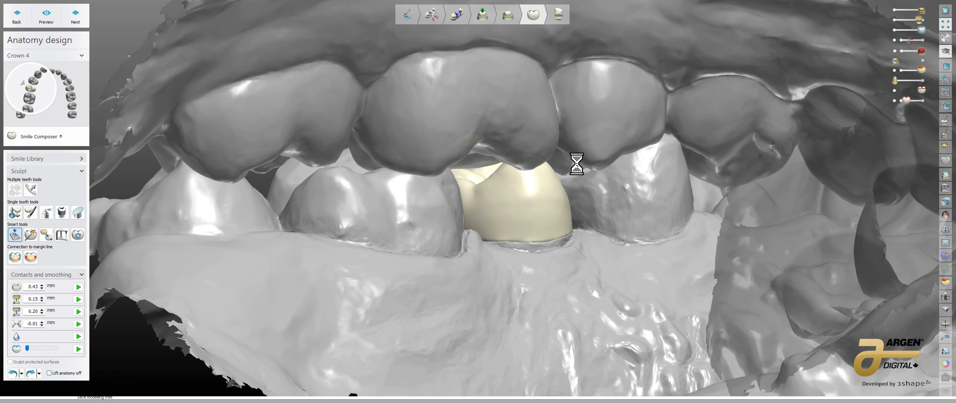
{"action": "scroll", "coordinate": [583, 186], "scroll_direction": "up", "scroll_amount": 3}
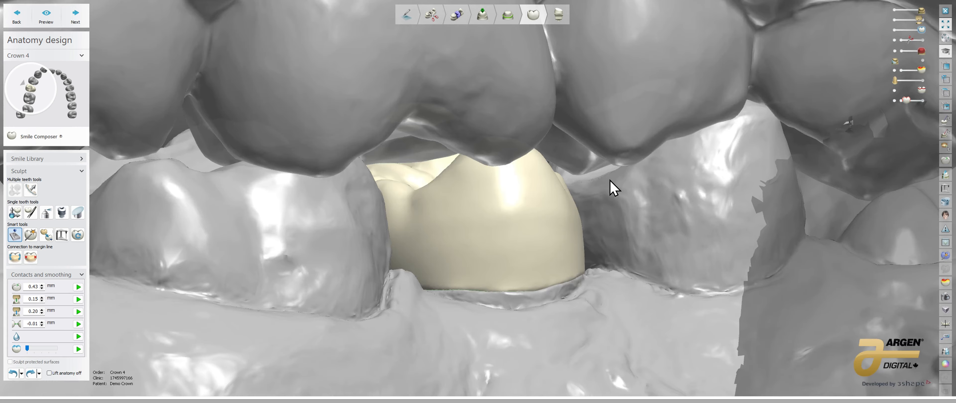
{"action": "right_click_drag", "start_coordinate": [587, 184], "coordinate": [583, 183]}
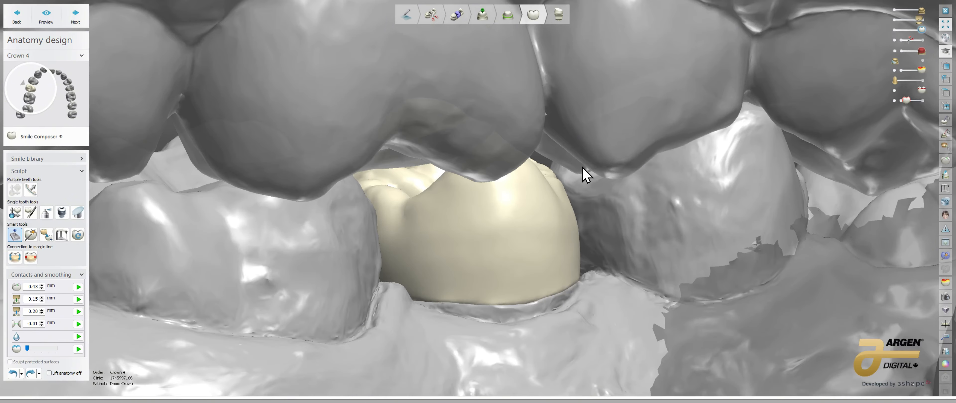
{"action": "left_click", "coordinate": [895, 20]}
Expand the crown's proximal surface toward the neighbouring tooth by individual morphing, enlarging the morphing radius to 1.68 mm
{"action": "right_click_drag", "start_coordinate": [613, 86], "coordinate": [597, 154]}
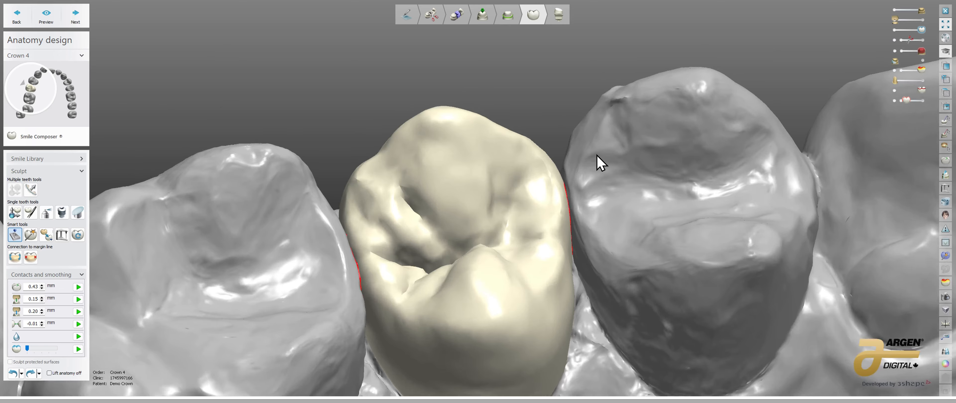
{"action": "middle_click_drag", "start_coordinate": [469, 237], "coordinate": [474, 158]}
{"action": "scroll", "coordinate": [540, 164], "scroll_direction": "up", "scroll_amount": 2}
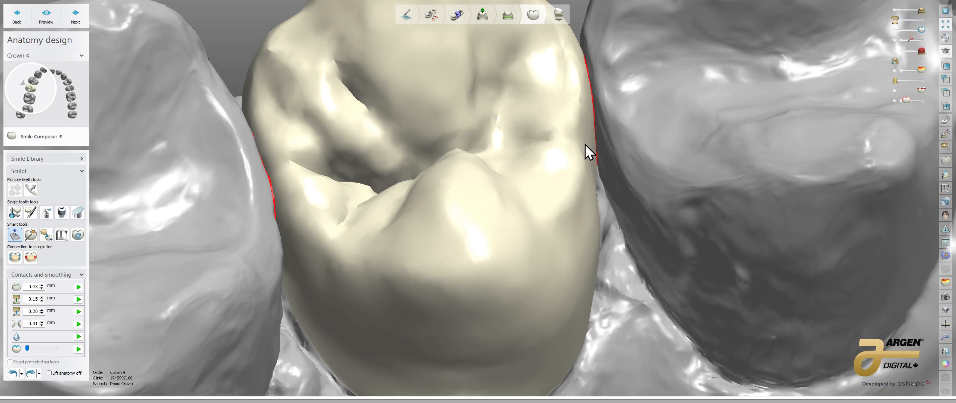
{"action": "left_click", "coordinate": [31, 214]}
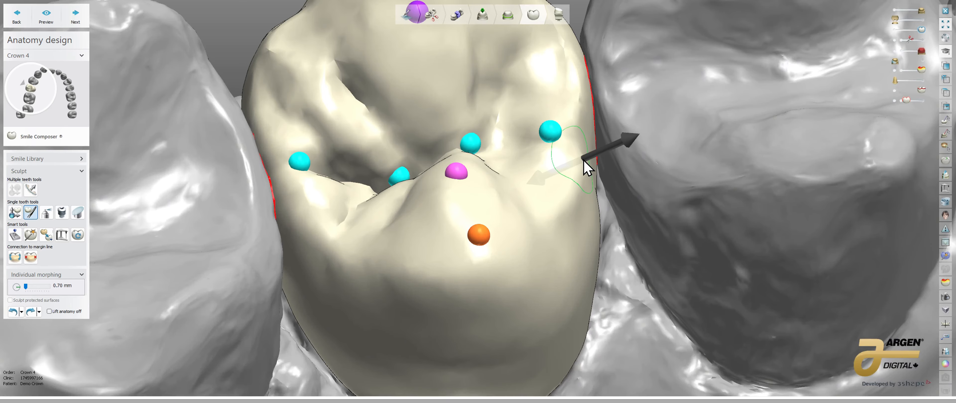
{"action": "left_click_drag", "start_coordinate": [589, 157], "coordinate": [597, 128]}
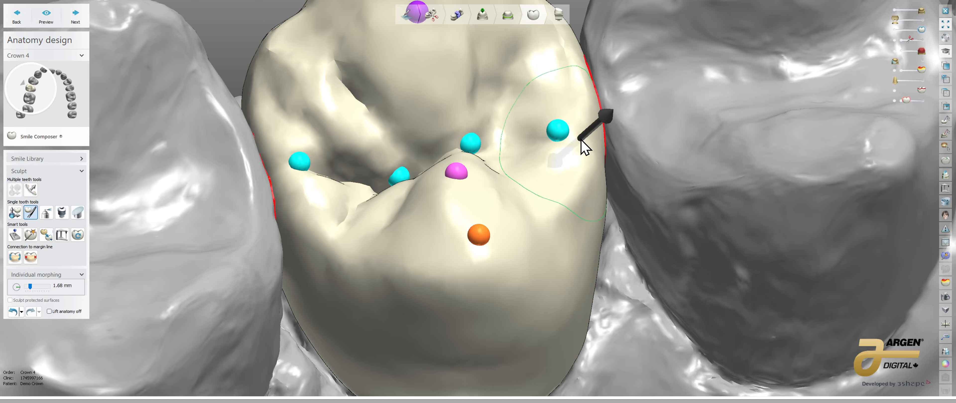
{"action": "right_click_drag", "start_coordinate": [579, 163], "coordinate": [624, 153]}
{"action": "mouse_move", "coordinate": [592, 162]}
{"action": "right_mouse_down"}
{"action": "mouse_move", "coordinate": [512, 133]}
{"action": "mouse_move", "coordinate": [657, 141]}
{"action": "mouse_move", "coordinate": [619, 139]}
{"action": "mouse_move", "coordinate": [600, 181]}
{"action": "mouse_move", "coordinate": [498, 151]}
{"action": "mouse_move", "coordinate": [652, 123]}
{"action": "mouse_move", "coordinate": [654, 158]}
{"action": "right_mouse_up"}
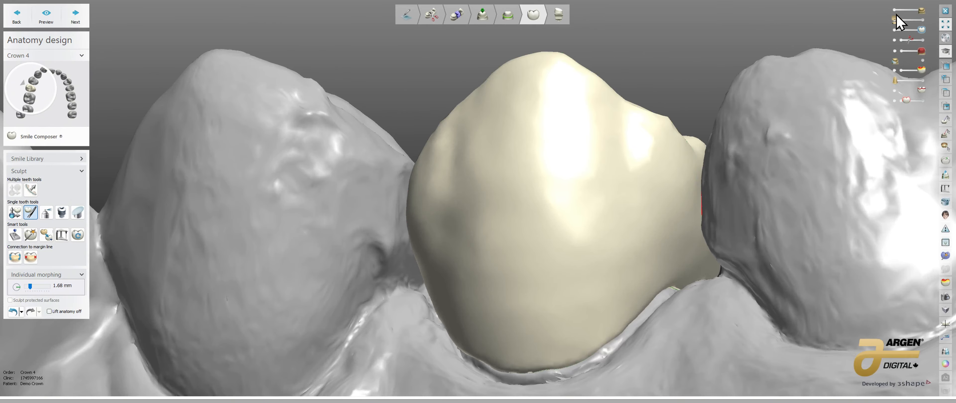
Hide the preparation scan and smooth the isolated crown around the contacts and margin with a 1.32 mm wax knife at level 1.40
{"action": "left_click", "coordinate": [897, 11]}
{"action": "left_click", "coordinate": [50, 212]}
{"action": "middle_click_drag", "start_coordinate": [577, 270], "coordinate": [530, 214]}
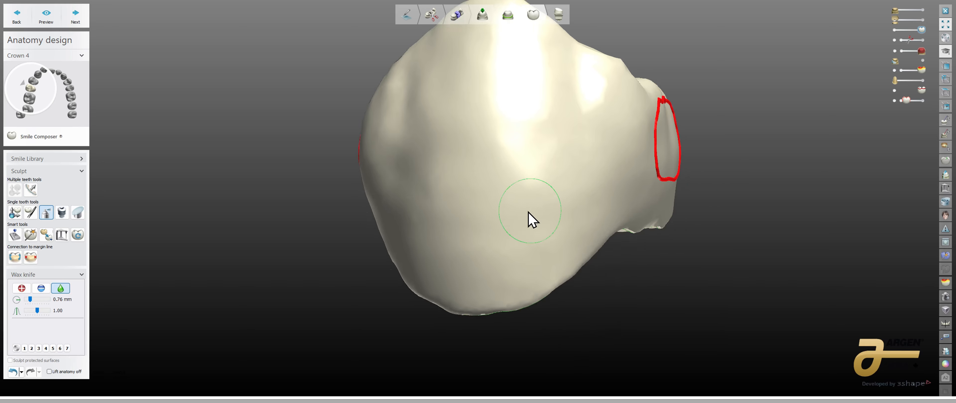
{"action": "right_click_drag", "start_coordinate": [529, 214], "coordinate": [509, 201]}
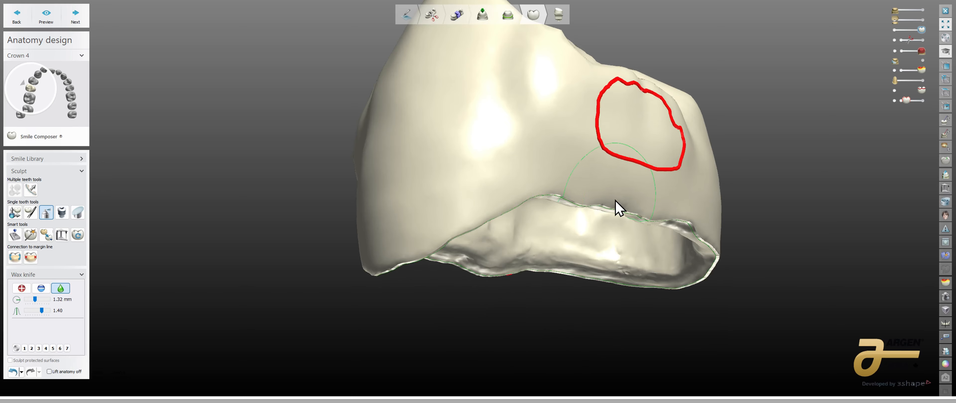
{"action": "right_click_drag", "start_coordinate": [416, 242], "coordinate": [604, 218]}
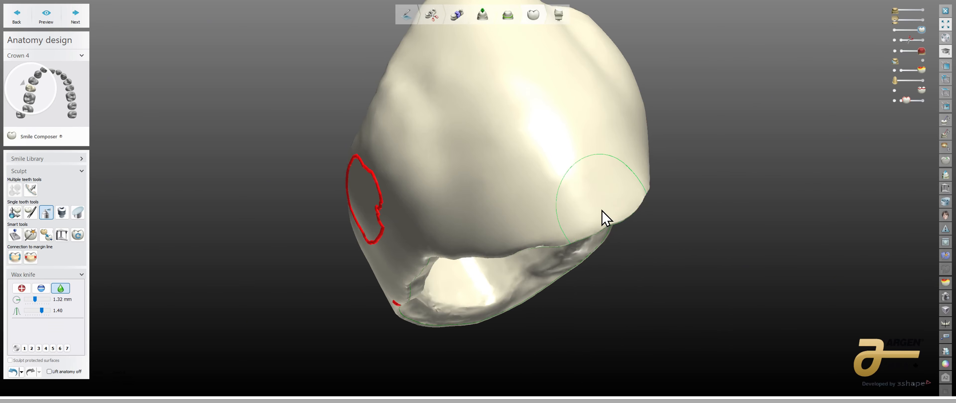
{"action": "right_click_drag", "start_coordinate": [482, 247], "coordinate": [506, 212]}
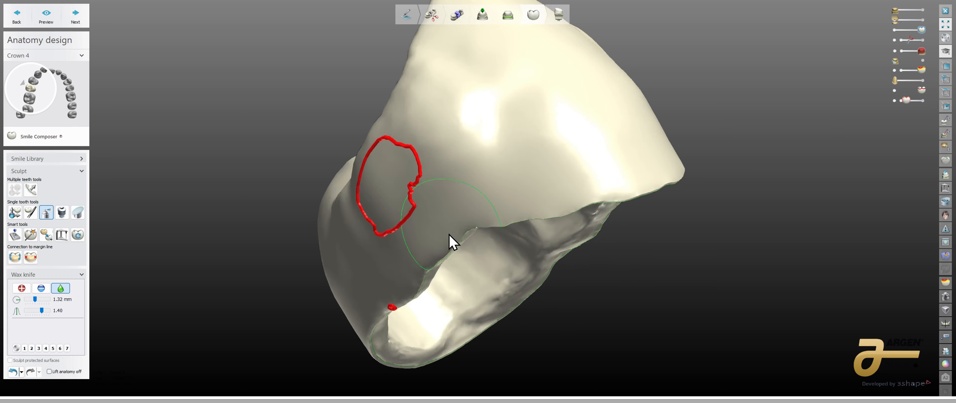
{"action": "right_click_drag", "start_coordinate": [452, 305], "coordinate": [498, 256]}
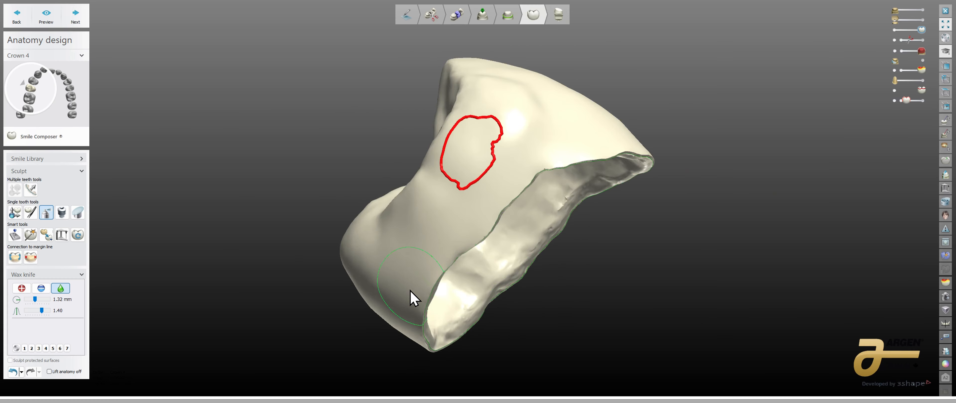
{"action": "right_click_drag", "start_coordinate": [411, 290], "coordinate": [560, 301]}
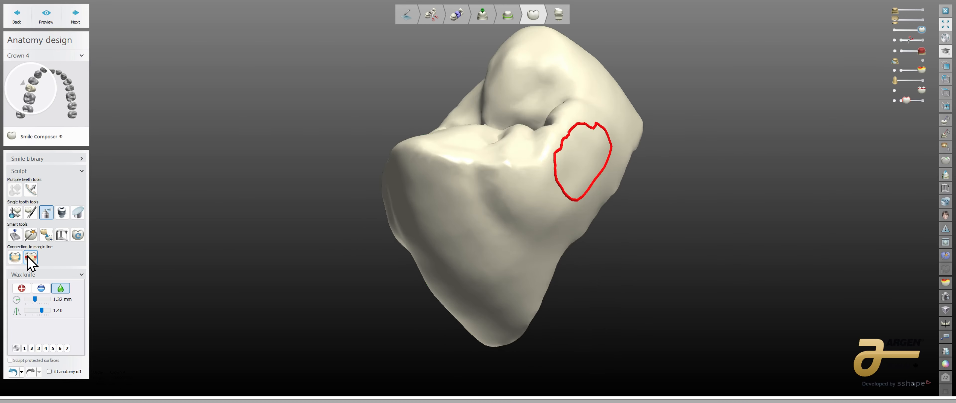
Remove wax from the outlined proximal contact area with the wax knife at 1.88 mm radius, 10.0 µm depth and 0.00 mm limit distance
{"action": "left_click", "coordinate": [24, 349]}
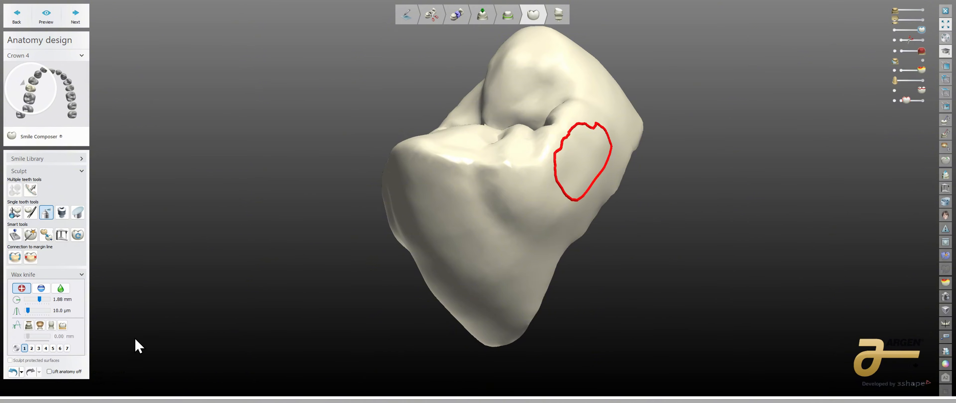
{"action": "mouse_move", "coordinate": [433, 267]}
{"action": "right_mouse_down"}
{"action": "mouse_move", "coordinate": [431, 218]}
{"action": "mouse_move", "coordinate": [419, 286]}
{"action": "mouse_move", "coordinate": [559, 219]}
{"action": "mouse_move", "coordinate": [490, 272]}
{"action": "right_mouse_up"}
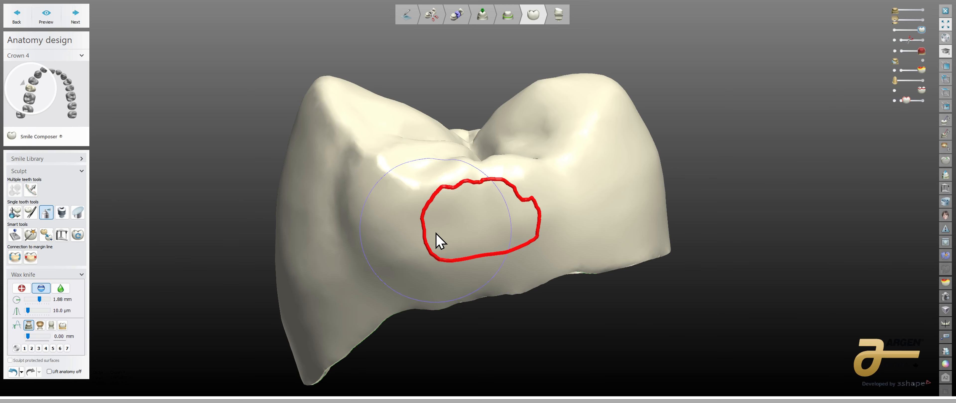
{"action": "mouse_move", "coordinate": [436, 233]}
{"action": "left_mouse_down"}
{"action": "mouse_move", "coordinate": [511, 229]}
{"action": "mouse_move", "coordinate": [474, 240]}
{"action": "left_mouse_up"}
Show the preparation scan, toggle the crown's visibility and inspect both proximal contact outlines against the neighbouring teeth
{"action": "left_click", "coordinate": [923, 10]}
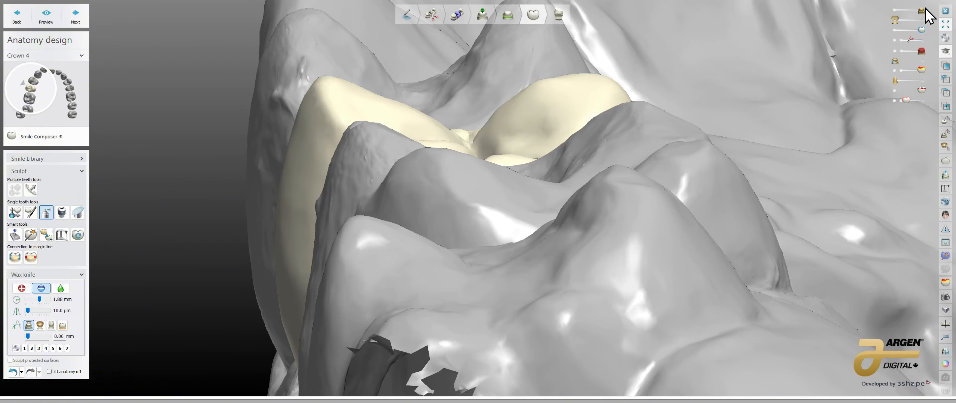
{"action": "right_click_drag", "start_coordinate": [631, 193], "coordinate": [586, 233]}
{"action": "left_click", "coordinate": [896, 29]}
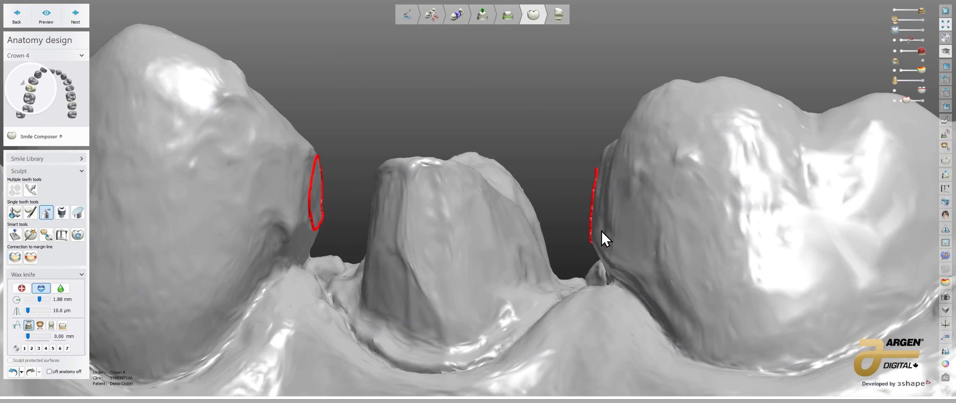
{"action": "left_click", "coordinate": [922, 29]}
{"action": "right_click_drag", "start_coordinate": [876, 68], "coordinate": [302, 182]}
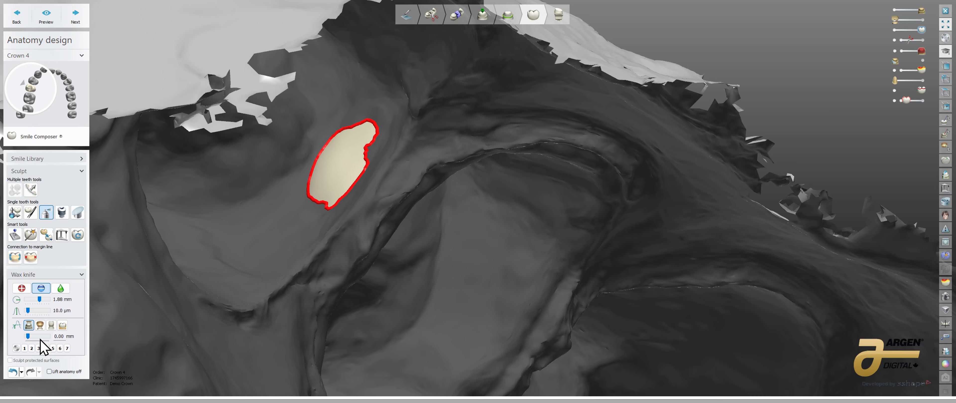
Remove more wax from the outlined proximal contact with the 1.88 mm wax knife and hide the crown
{"action": "mouse_move", "coordinate": [333, 187]}
{"action": "left_mouse_down"}
{"action": "mouse_move", "coordinate": [348, 167]}
{"action": "mouse_move", "coordinate": [336, 170]}
{"action": "mouse_move", "coordinate": [377, 156]}
{"action": "left_mouse_up"}
{"action": "right_click_drag", "start_coordinate": [444, 162], "coordinate": [718, 178]}
{"action": "left_click", "coordinate": [895, 29]}
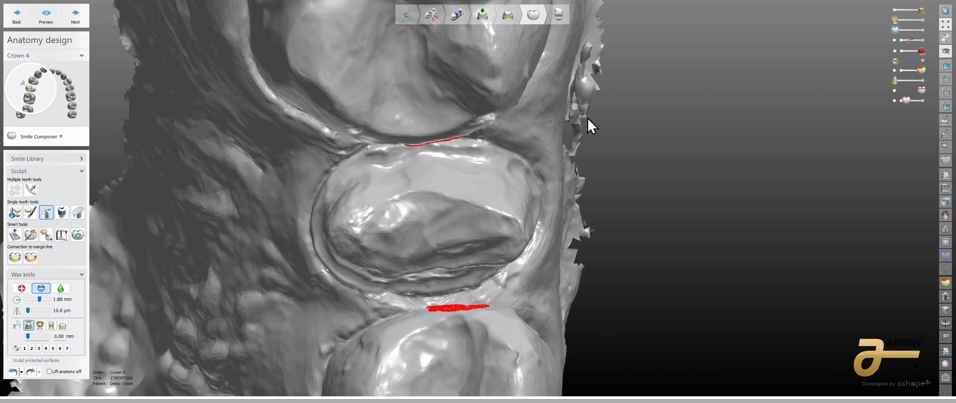
{"action": "right_click_drag", "start_coordinate": [590, 127], "coordinate": [586, 153]}
{"action": "scroll", "coordinate": [484, 217], "scroll_direction": "down", "scroll_amount": 3}
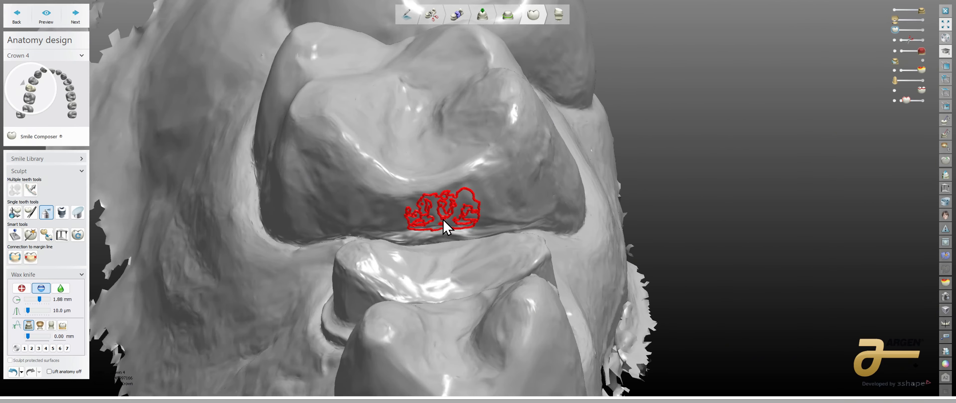
Inspect the height and spread of both contact outlines on the neighbouring teeth and show the crown again as semi-transparent
{"action": "right_click_drag", "start_coordinate": [438, 218], "coordinate": [472, 217]}
{"action": "scroll", "coordinate": [449, 239], "scroll_direction": "up", "scroll_amount": 2}
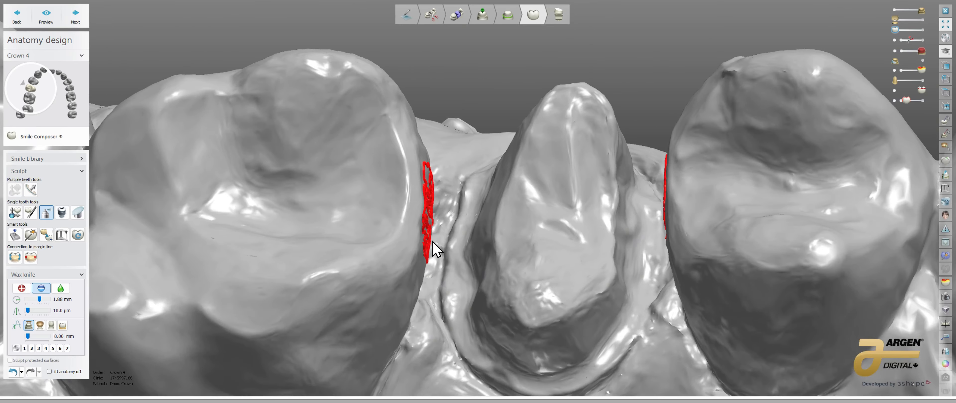
{"action": "right_click_drag", "start_coordinate": [433, 243], "coordinate": [430, 176]}
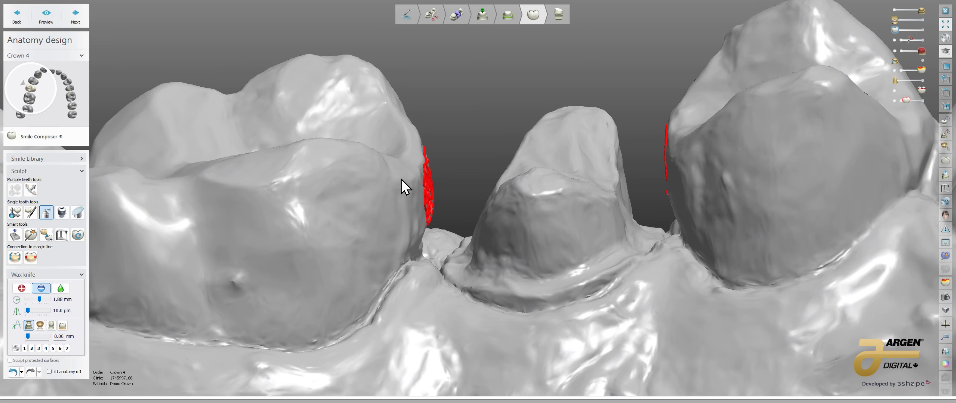
{"action": "right_click_drag", "start_coordinate": [475, 179], "coordinate": [486, 217]}
{"action": "left_click", "coordinate": [914, 30]}
{"action": "right_click_drag", "start_coordinate": [498, 193], "coordinate": [502, 164]}
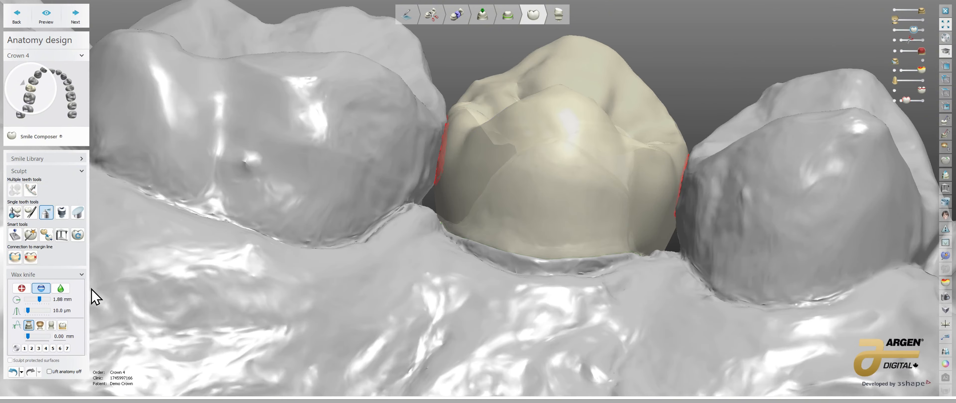
Hide the full preparation scan and refine the outlined contact with wax knife preset 7, smoothing it at 1.60 mm radius and level 0.20
{"action": "left_click", "coordinate": [66, 348]}
{"action": "left_click", "coordinate": [895, 10]}
{"action": "right_click_drag", "start_coordinate": [598, 147], "coordinate": [631, 204]}
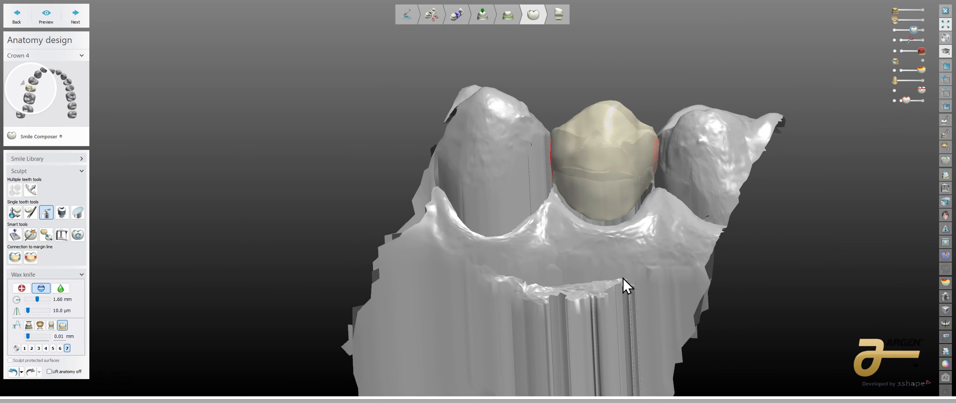
{"action": "right_click_drag", "start_coordinate": [625, 286], "coordinate": [611, 154]}
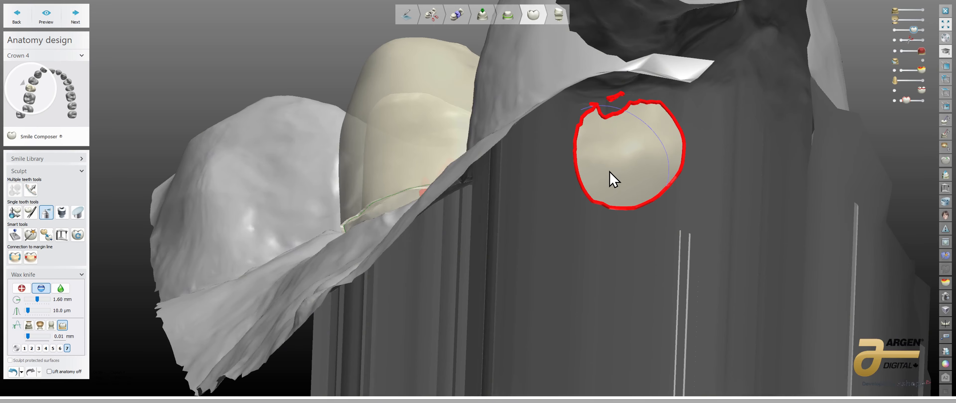
{"action": "left_click", "coordinate": [61, 289]}
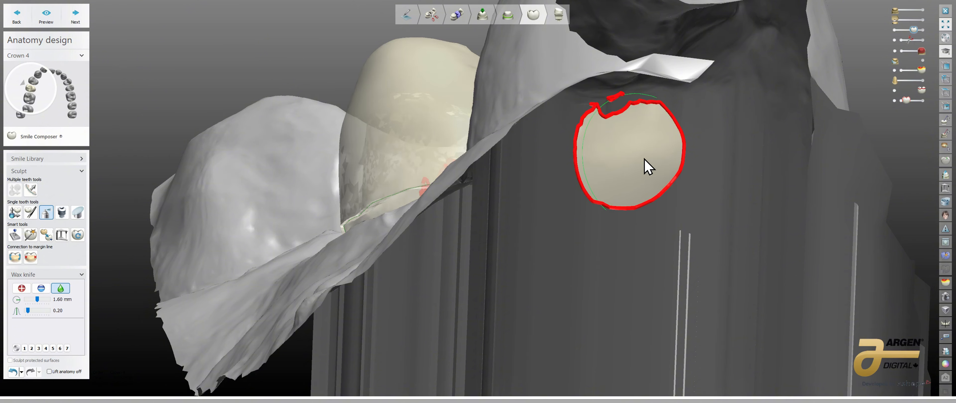
{"action": "right_click_drag", "start_coordinate": [649, 165], "coordinate": [572, 197]}
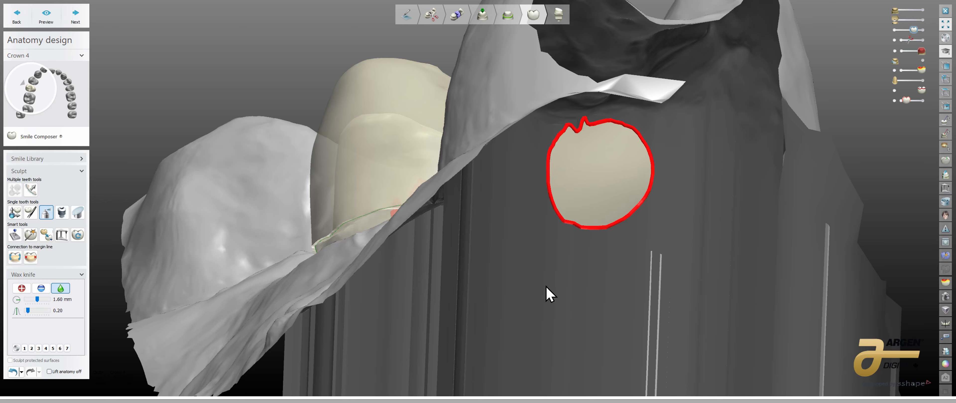
Smooth the crown's ragged contact outline beside the adjacent sectioned tooth, using 1.60 mm radius and level 0.20
{"action": "scroll", "coordinate": [630, 207], "scroll_direction": "down", "scroll_amount": 4}
{"action": "right_click_drag", "start_coordinate": [630, 207], "coordinate": [611, 234]}
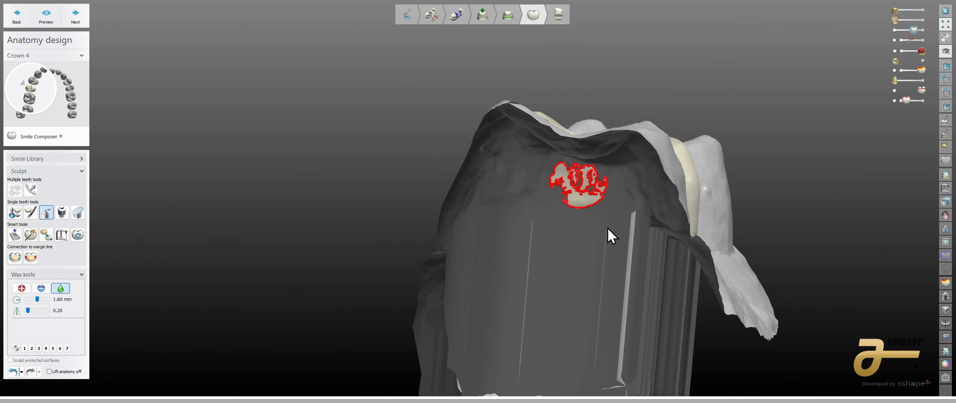
{"action": "mouse_move", "coordinate": [577, 195]}
{"action": "right_mouse_down"}
{"action": "mouse_move", "coordinate": [553, 209]}
{"action": "mouse_move", "coordinate": [585, 203]}
{"action": "right_mouse_up"}
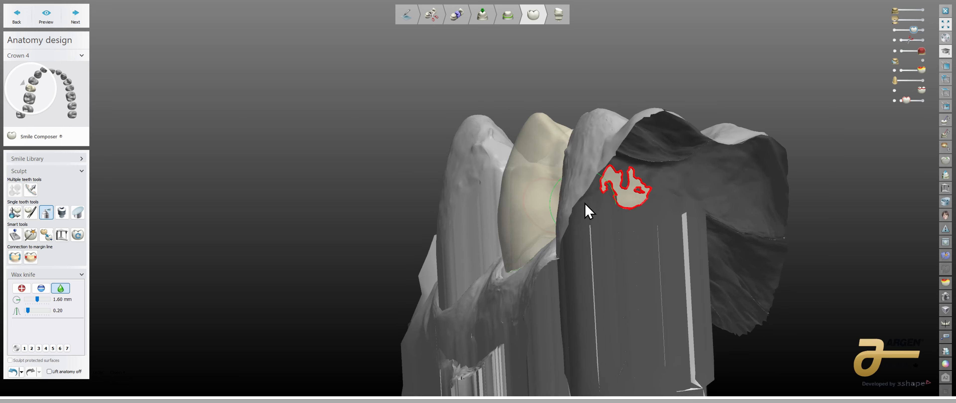
{"action": "right_click_drag", "start_coordinate": [646, 201], "coordinate": [698, 217]}
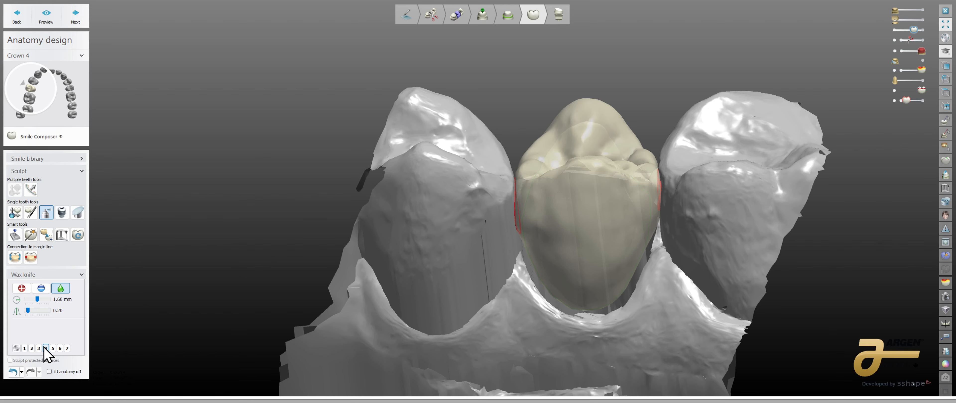
Set the wax knife to smoothing at 2.44 mm radius and level 0.20, isolating the crown as opaque without contact outlines
{"action": "left_click", "coordinate": [41, 288]}
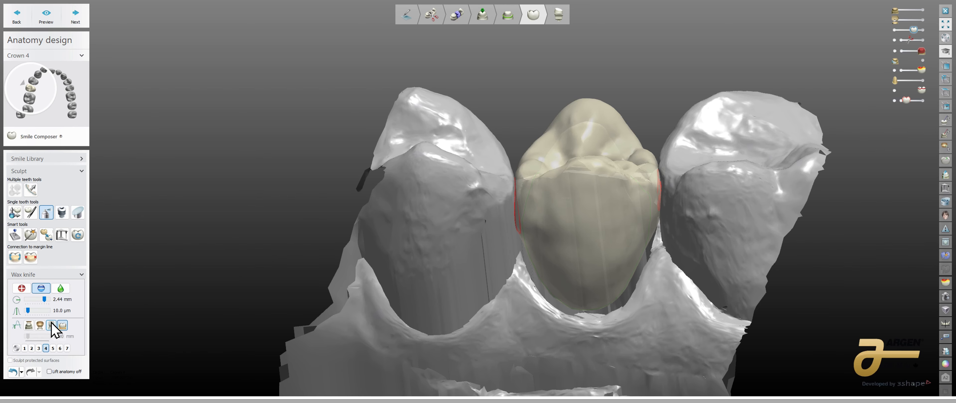
{"action": "left_click", "coordinate": [60, 289]}
{"action": "right_click_drag", "start_coordinate": [598, 211], "coordinate": [678, 174]}
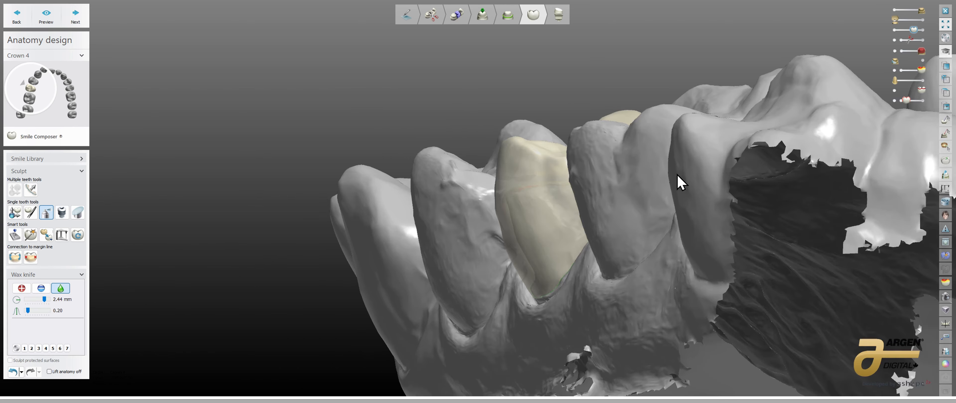
{"action": "right_click_drag", "start_coordinate": [874, 65], "coordinate": [757, 136]}
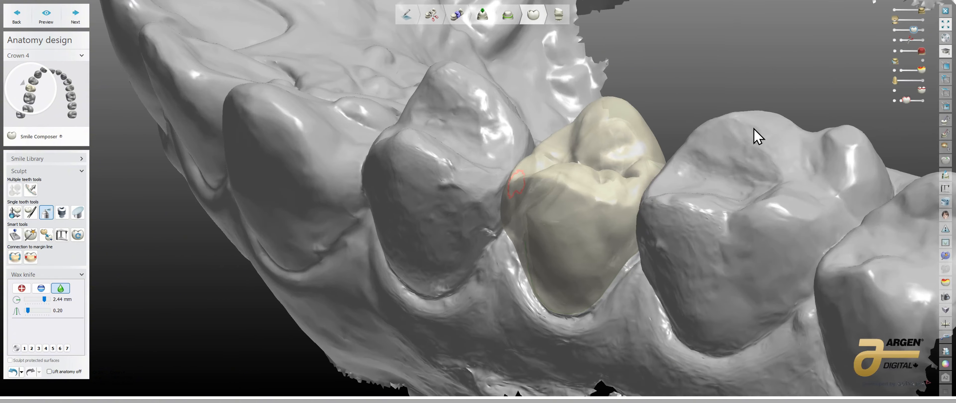
{"action": "left_click", "coordinate": [896, 10]}
{"action": "left_click", "coordinate": [922, 29]}
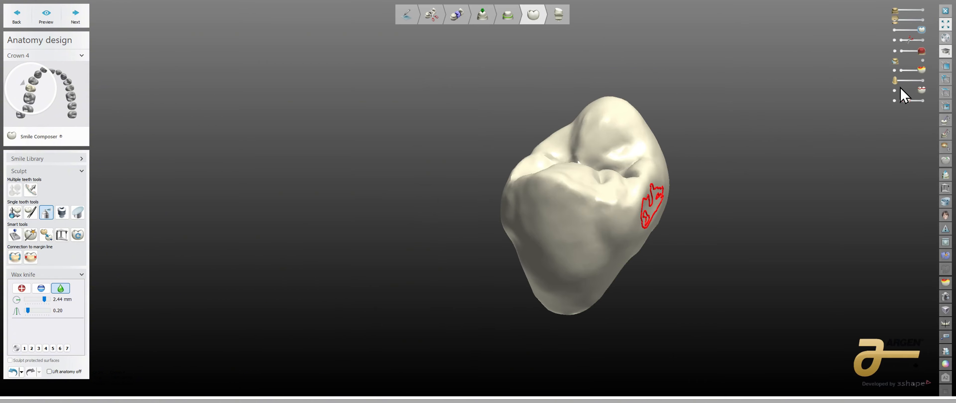
{"action": "left_click", "coordinate": [895, 90]}
{"action": "right_click_drag", "start_coordinate": [761, 148], "coordinate": [788, 59]}
{"action": "scroll", "coordinate": [613, 182], "scroll_direction": "up", "scroll_amount": 5}
{"action": "left_click", "coordinate": [913, 10]}
{"action": "right_click_drag", "start_coordinate": [649, 138], "coordinate": [701, 157]}
{"action": "left_click", "coordinate": [896, 10]}
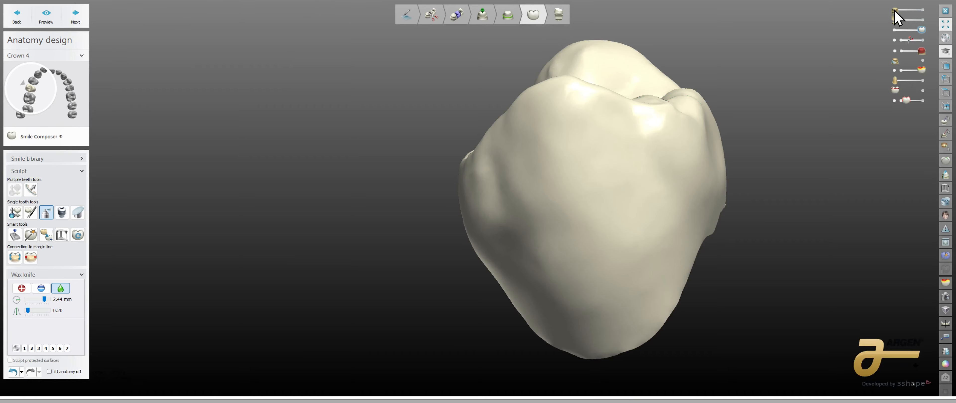
Smooth the isolated crown's proximal surfaces with the wax knife at 0.76 mm radius and level 0.00
{"action": "right_click_drag", "start_coordinate": [765, 174], "coordinate": [645, 169]}
{"action": "scroll", "coordinate": [565, 117], "scroll_direction": "up", "scroll_amount": 5}
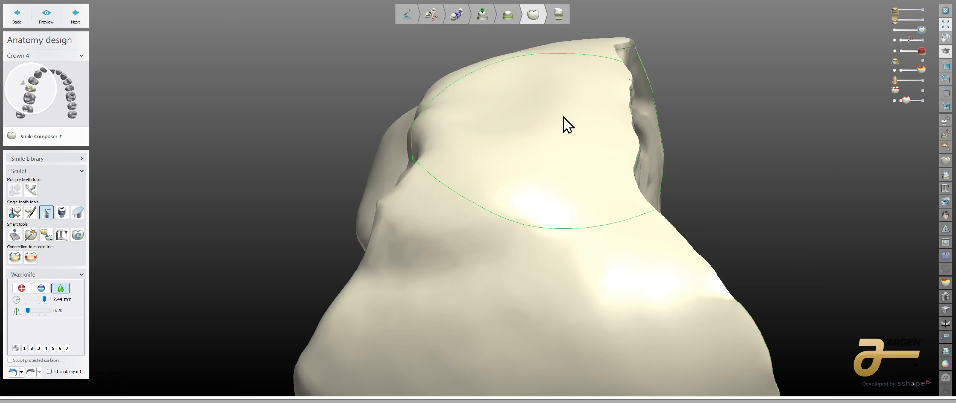
{"action": "right_click_drag", "start_coordinate": [564, 118], "coordinate": [566, 156]}
{"action": "scroll", "coordinate": [563, 174], "scroll_direction": "down", "scroll_amount": 8, "text": "shift"}
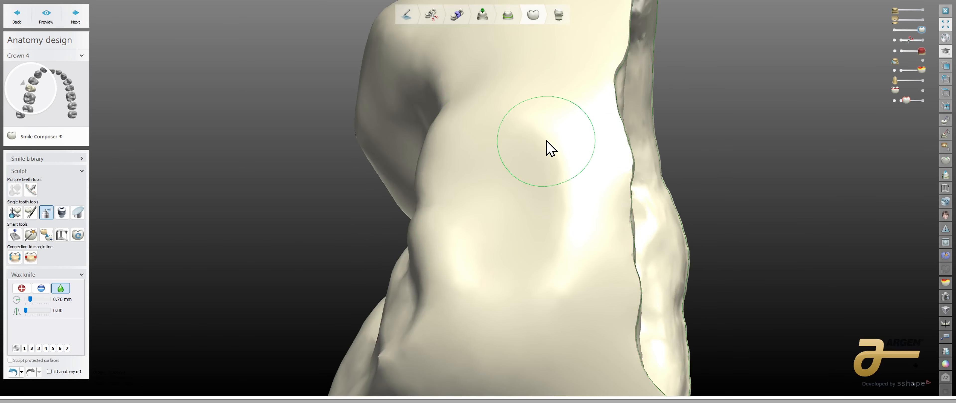
{"action": "mouse_move", "coordinate": [545, 140]}
{"action": "left_mouse_down"}
{"action": "mouse_move", "coordinate": [566, 193]}
{"action": "mouse_move", "coordinate": [552, 299]}
{"action": "left_mouse_up"}
{"action": "right_click_drag", "start_coordinate": [534, 134], "coordinate": [560, 164]}
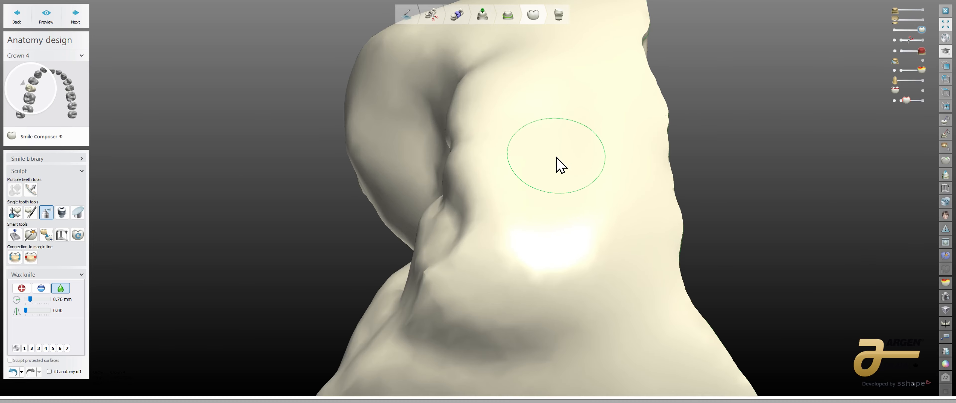
{"action": "right_click_drag", "start_coordinate": [516, 284], "coordinate": [631, 218]}
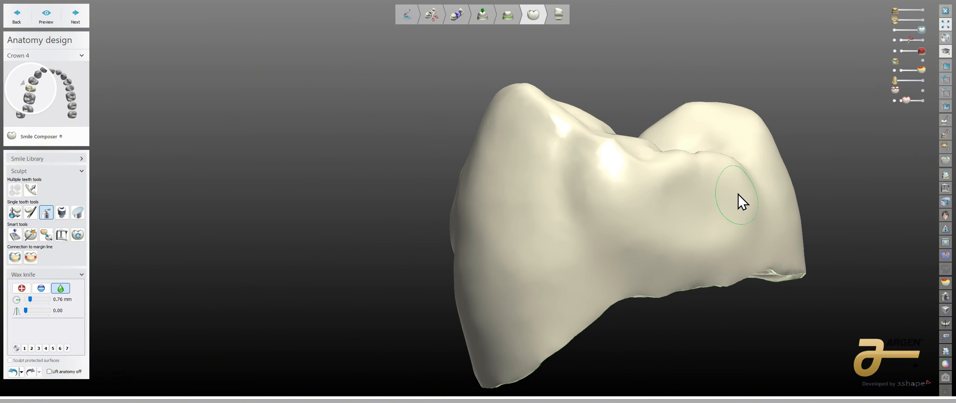
{"action": "right_click_drag", "start_coordinate": [684, 253], "coordinate": [652, 244]}
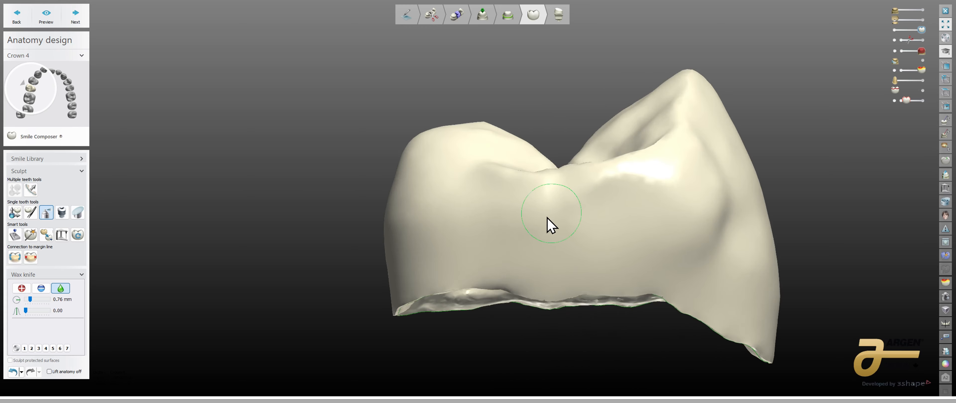
{"action": "right_click_drag", "start_coordinate": [711, 234], "coordinate": [674, 204]}
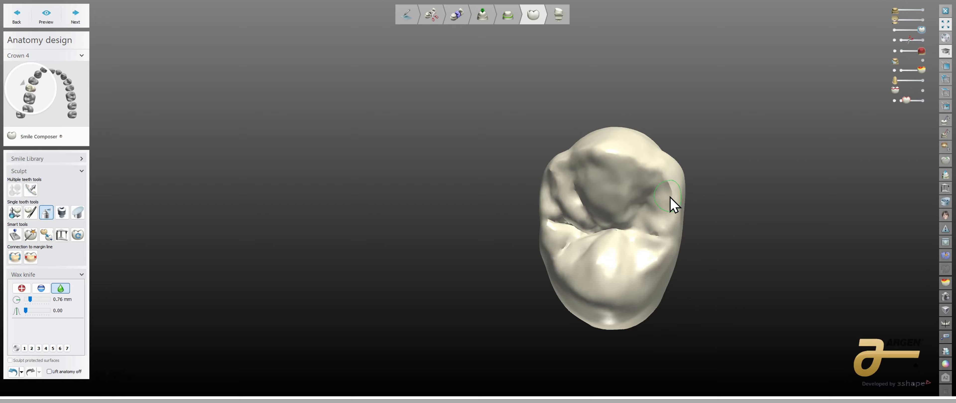
Show the preparation scan and examine the crown's contour, embrasures and alignment with the neighbouring teeth from several sides
{"action": "left_click", "coordinate": [923, 10]}
{"action": "right_click_drag", "start_coordinate": [694, 132], "coordinate": [697, 200]}
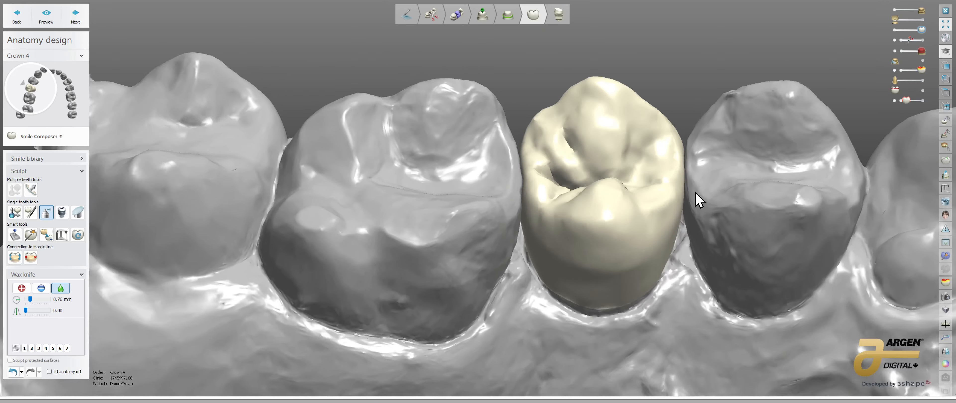
{"action": "scroll", "coordinate": [694, 200], "scroll_direction": "up", "scroll_amount": 5}
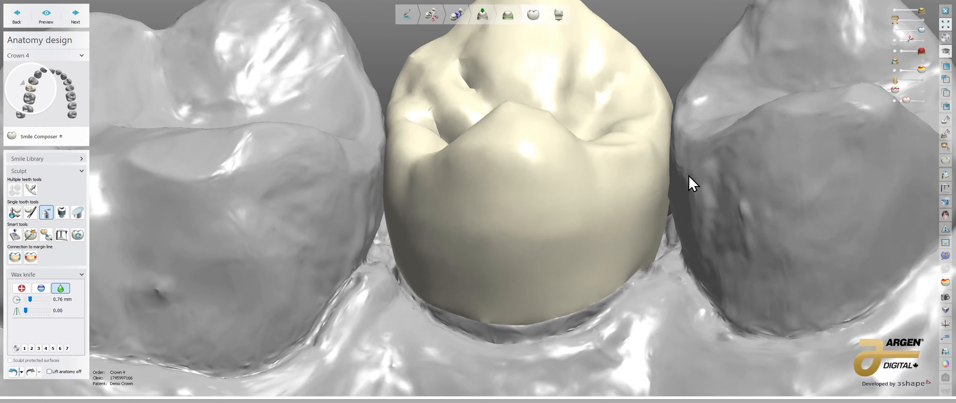
{"action": "right_click_drag", "start_coordinate": [689, 176], "coordinate": [688, 166]}
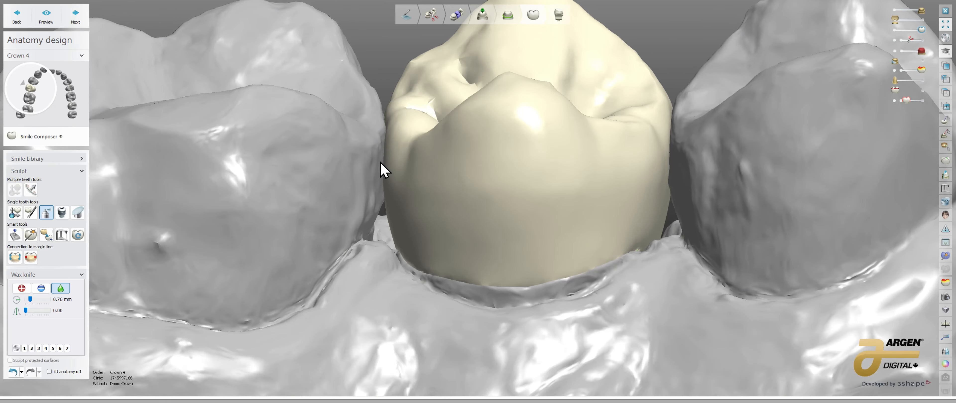
{"action": "right_click_drag", "start_coordinate": [683, 256], "coordinate": [666, 220]}
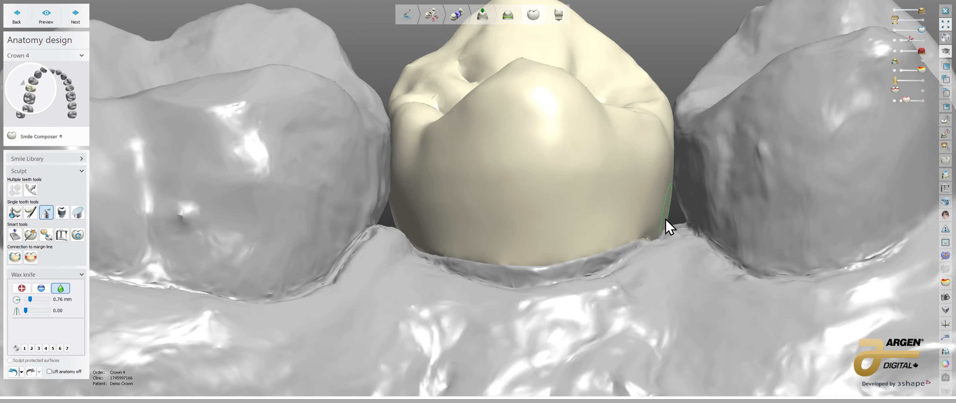
{"action": "scroll", "coordinate": [668, 219], "scroll_direction": "down", "scroll_amount": 4}
{"action": "right_click_drag", "start_coordinate": [728, 200], "coordinate": [675, 134]}
{"action": "scroll", "coordinate": [722, 252], "scroll_direction": "down", "scroll_amount": 4}
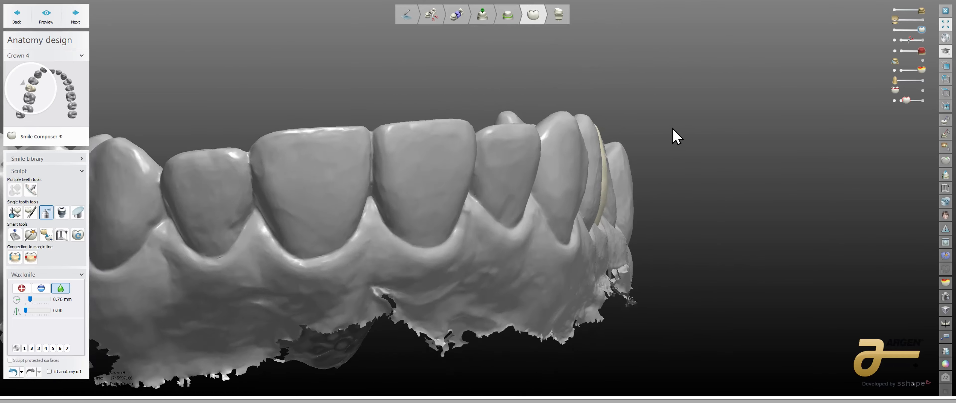
{"action": "scroll", "coordinate": [567, 207], "scroll_direction": "up", "scroll_amount": 5}
{"action": "middle_click_drag", "start_coordinate": [564, 199], "coordinate": [622, 222]}
{"action": "right_click_drag", "start_coordinate": [622, 221], "coordinate": [618, 230]}
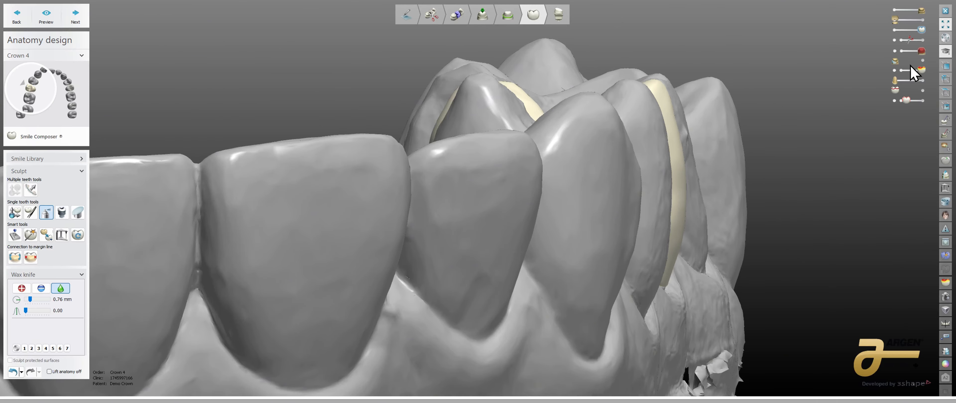
Reshape the three red-marked areas on the crown's facial surface by individual morphing with a 1.68 mm radius
{"action": "right_click_drag", "start_coordinate": [861, 117], "coordinate": [601, 166]}
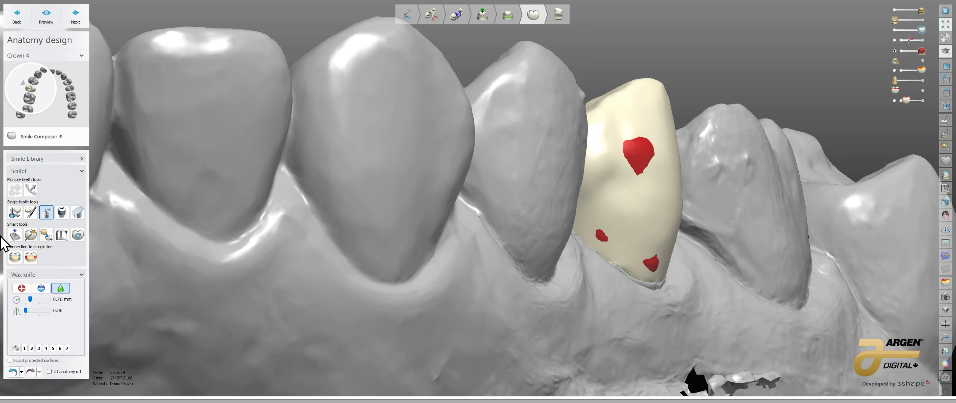
{"action": "left_click", "coordinate": [16, 236]}
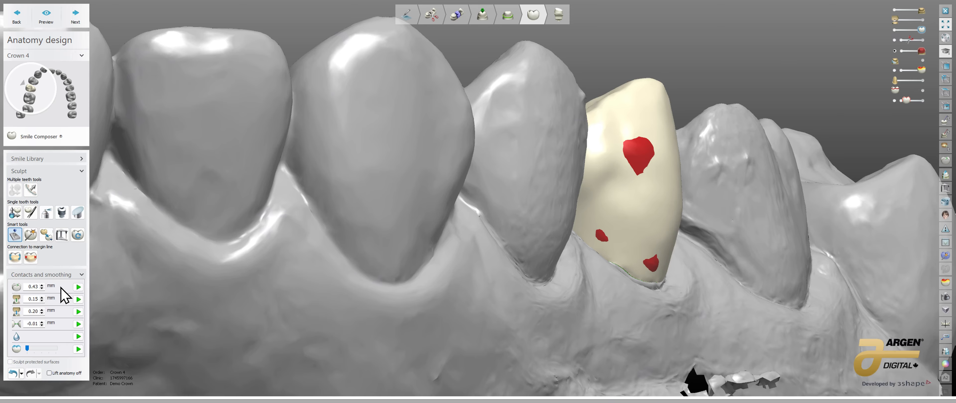
{"action": "right_click_drag", "start_coordinate": [623, 203], "coordinate": [596, 256]}
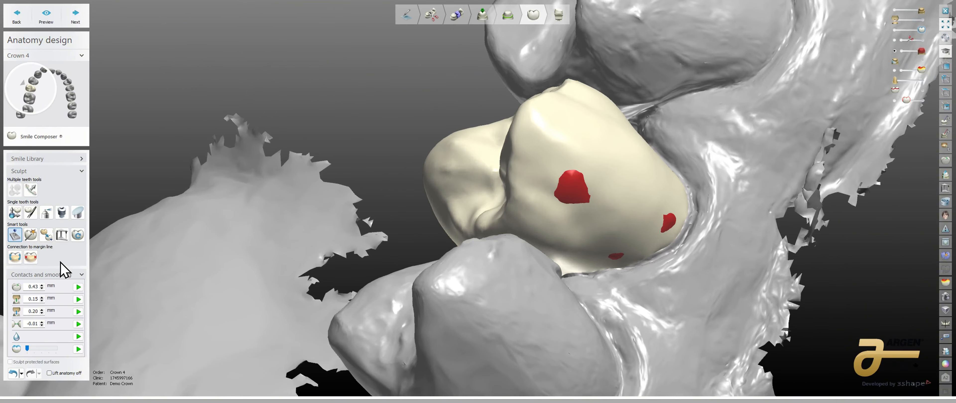
{"action": "left_click", "coordinate": [31, 212]}
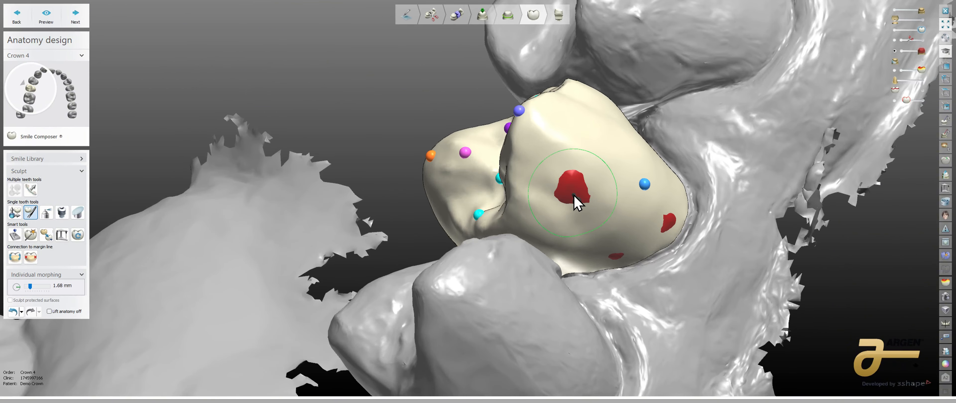
{"action": "left_click_drag", "start_coordinate": [574, 196], "coordinate": [570, 184]}
{"action": "left_click_drag", "start_coordinate": [572, 209], "coordinate": [570, 194]}
{"action": "left_click_drag", "start_coordinate": [614, 248], "coordinate": [616, 248]}
{"action": "left_click_drag", "start_coordinate": [678, 222], "coordinate": [672, 218]}
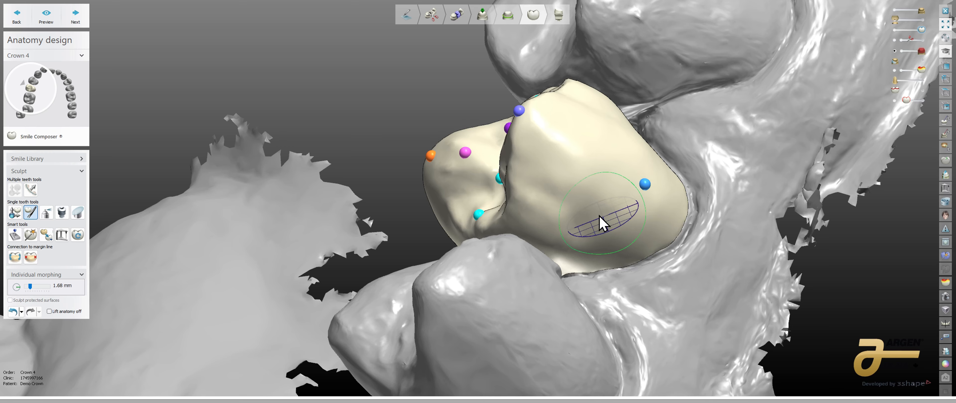
Reshape the central groove area between the crown's cusps by individual morphing with a 0.70 mm radius
{"action": "right_click_drag", "start_coordinate": [600, 216], "coordinate": [525, 145]}
{"action": "scroll", "coordinate": [528, 150], "scroll_direction": "up", "scroll_amount": 3}
{"action": "scroll", "coordinate": [538, 171], "scroll_direction": "up", "scroll_amount": 5, "text": "shift"}
{"action": "right_click_drag", "start_coordinate": [537, 171], "coordinate": [544, 180]}
{"action": "scroll", "coordinate": [533, 167], "scroll_direction": "down", "scroll_amount": 5, "text": "shift"}
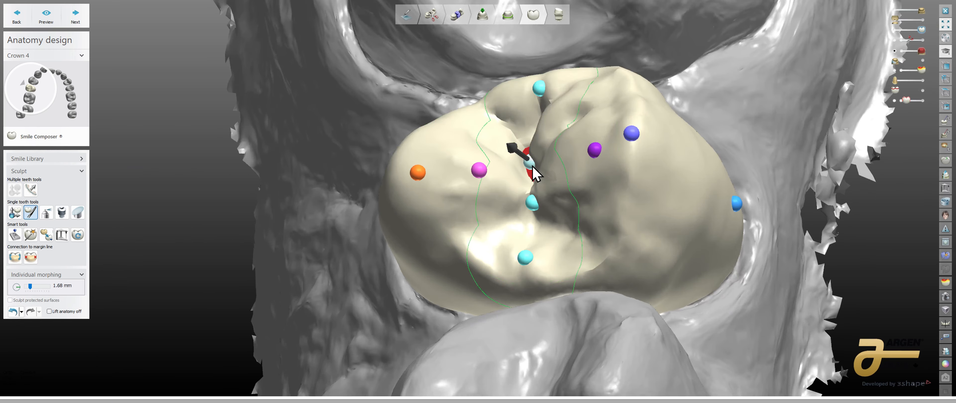
{"action": "left_click_drag", "start_coordinate": [532, 168], "coordinate": [533, 167]}
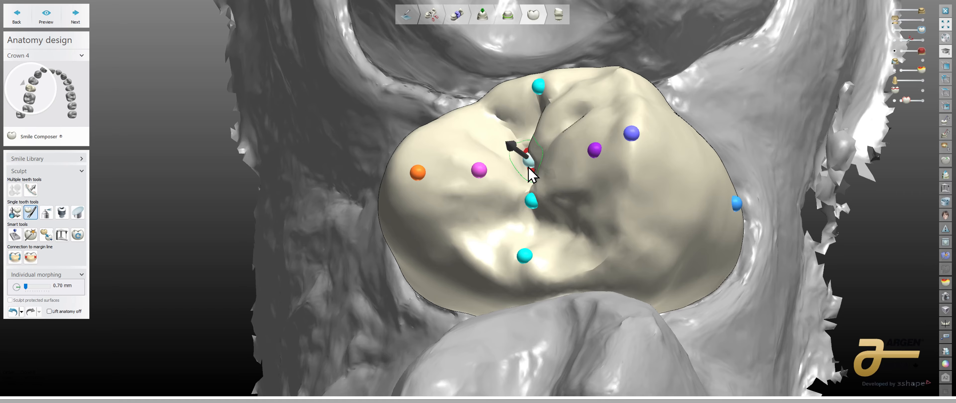
{"action": "mouse_move", "coordinate": [534, 160]}
{"action": "right_mouse_down"}
{"action": "mouse_move", "coordinate": [645, 222]}
{"action": "mouse_move", "coordinate": [587, 199]}
{"action": "mouse_move", "coordinate": [559, 222]}
{"action": "right_mouse_up"}
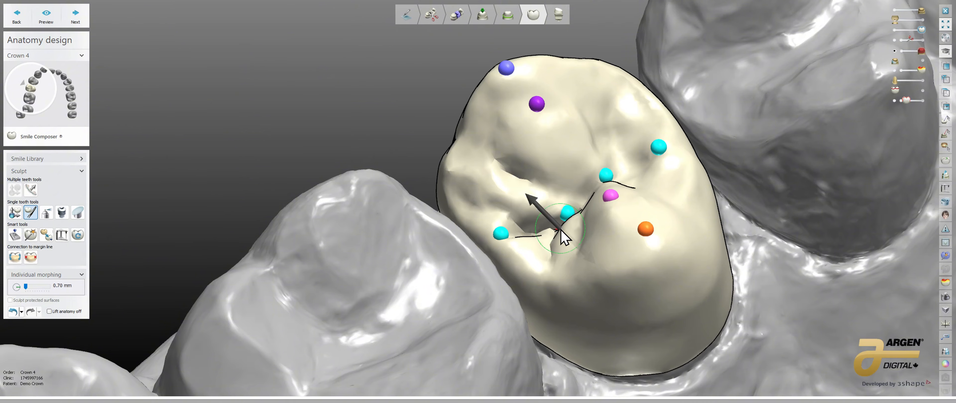
{"action": "left_click_drag", "start_coordinate": [562, 230], "coordinate": [562, 223]}
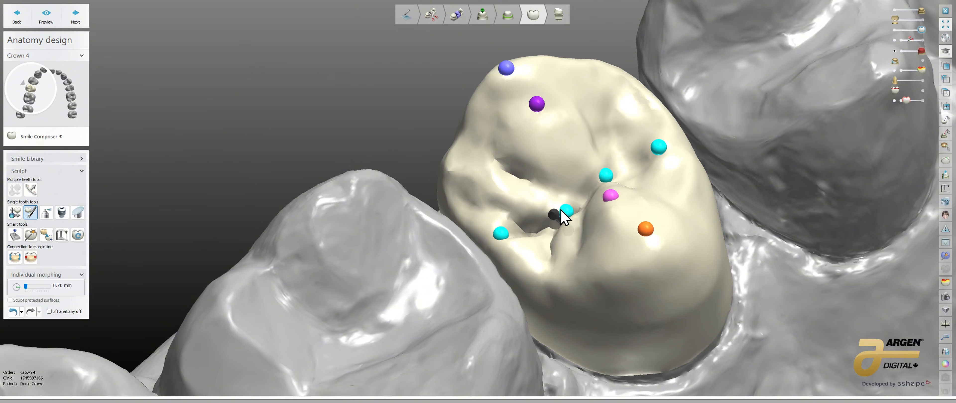
{"action": "mouse_move", "coordinate": [604, 207]}
{"action": "right_mouse_down"}
{"action": "mouse_move", "coordinate": [633, 240]}
{"action": "mouse_move", "coordinate": [641, 214]}
{"action": "mouse_move", "coordinate": [540, 177]}
{"action": "mouse_move", "coordinate": [545, 209]}
{"action": "mouse_move", "coordinate": [548, 194]}
{"action": "right_mouse_up"}
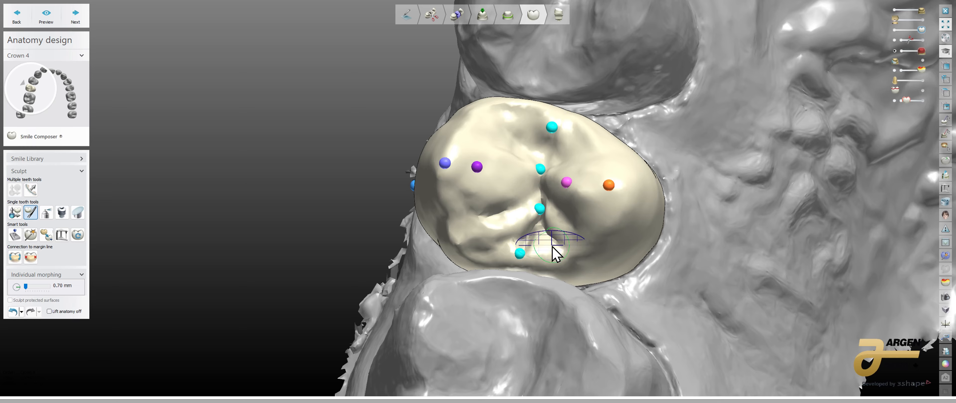
Morph the crown's distal palatal groove with a 0.70 mm radius and its mesial palatal slope with a 1.19 mm radius
{"action": "mouse_move", "coordinate": [533, 207]}
{"action": "right_mouse_down"}
{"action": "mouse_move", "coordinate": [556, 215]}
{"action": "mouse_move", "coordinate": [539, 207]}
{"action": "mouse_move", "coordinate": [609, 186]}
{"action": "mouse_move", "coordinate": [619, 219]}
{"action": "mouse_move", "coordinate": [570, 165]}
{"action": "right_mouse_up"}
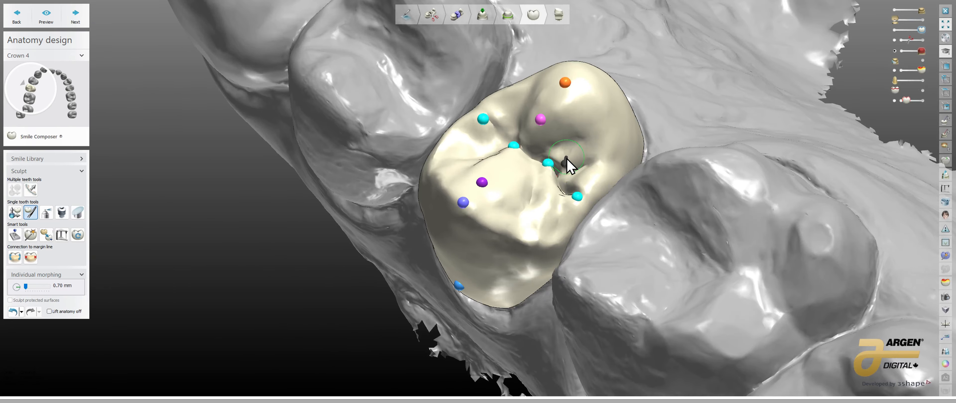
{"action": "left_click_drag", "start_coordinate": [567, 159], "coordinate": [569, 153]}
{"action": "mouse_move", "coordinate": [574, 165]}
{"action": "right_mouse_down"}
{"action": "mouse_move", "coordinate": [600, 147]}
{"action": "mouse_move", "coordinate": [617, 156]}
{"action": "mouse_move", "coordinate": [572, 125]}
{"action": "mouse_move", "coordinate": [519, 138]}
{"action": "mouse_move", "coordinate": [481, 112]}
{"action": "right_mouse_up"}
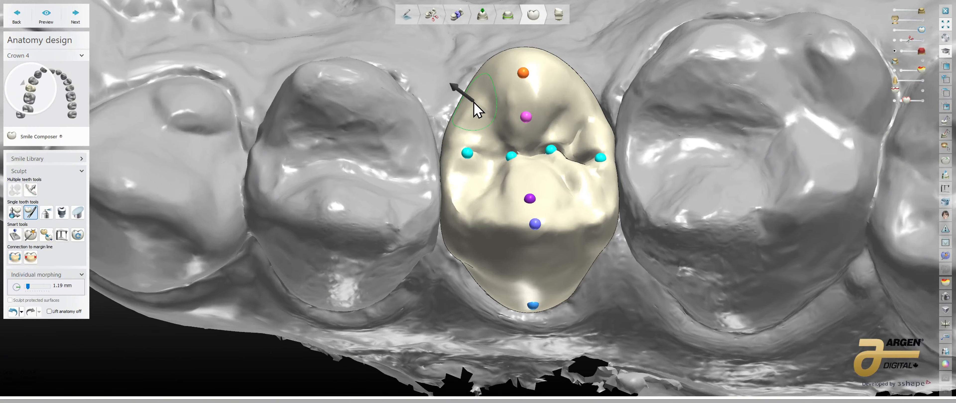
{"action": "left_click_drag", "start_coordinate": [474, 103], "coordinate": [471, 90]}
{"action": "mouse_move", "coordinate": [498, 131]}
{"action": "right_mouse_down"}
{"action": "mouse_move", "coordinate": [499, 187]}
{"action": "mouse_move", "coordinate": [494, 170]}
{"action": "right_mouse_up"}
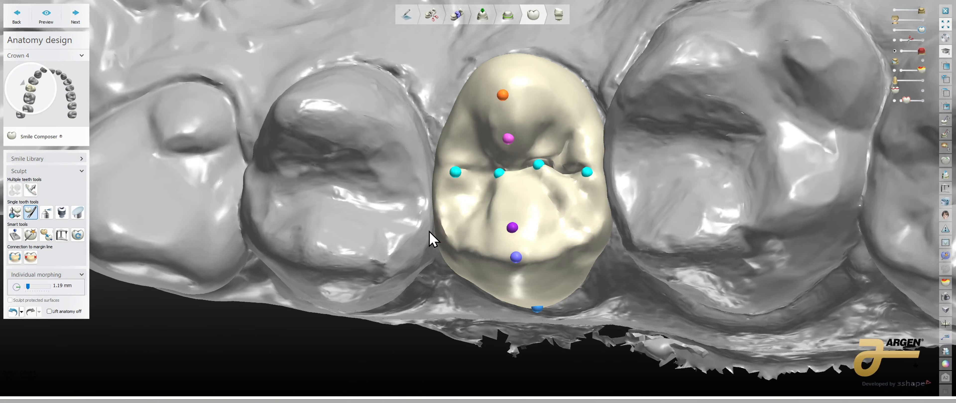
Smooth the crown's occlusal grooves with the wax knife at 0.76 mm and level 0.00, and at 0.28 mm and level 0.40
{"action": "left_click", "coordinate": [46, 213]}
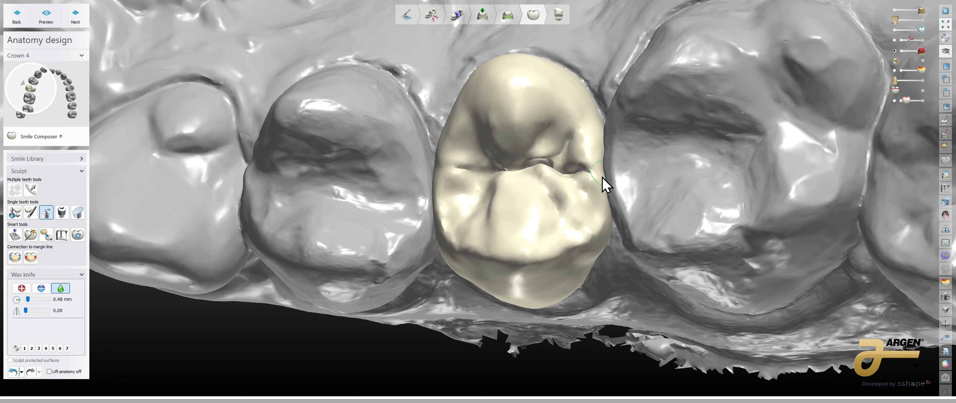
{"action": "right_click_drag", "start_coordinate": [609, 163], "coordinate": [603, 171]}
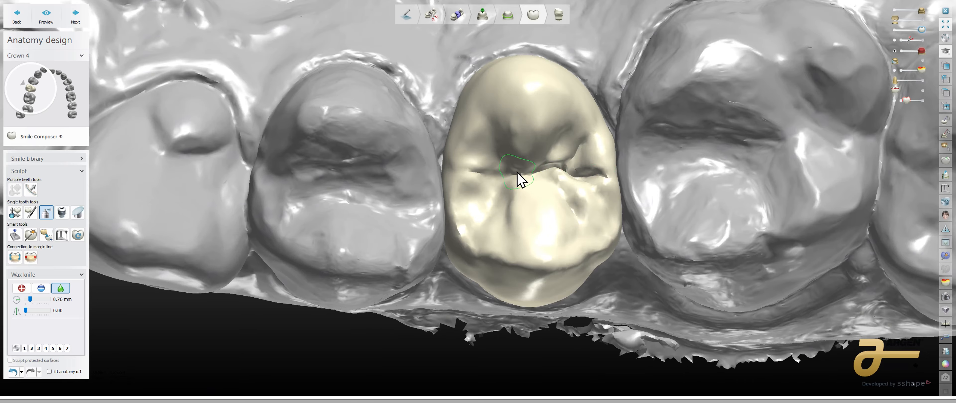
{"action": "right_click_drag", "start_coordinate": [522, 180], "coordinate": [376, 181]}
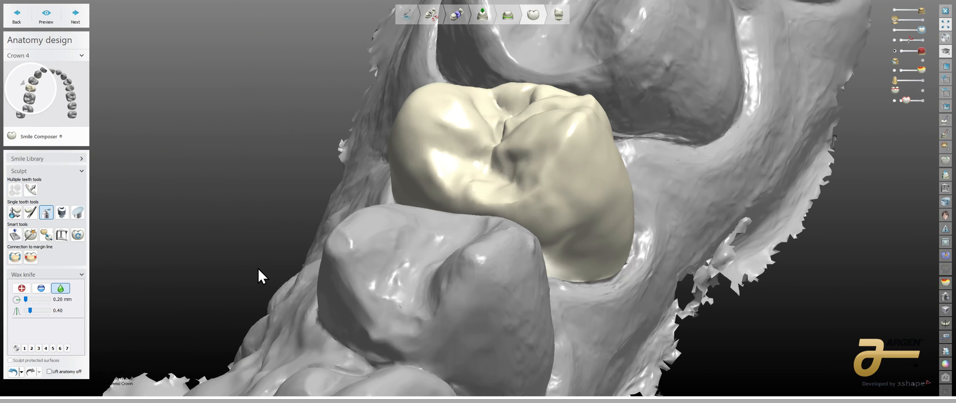
{"action": "right_click_drag", "start_coordinate": [262, 277], "coordinate": [507, 163]}
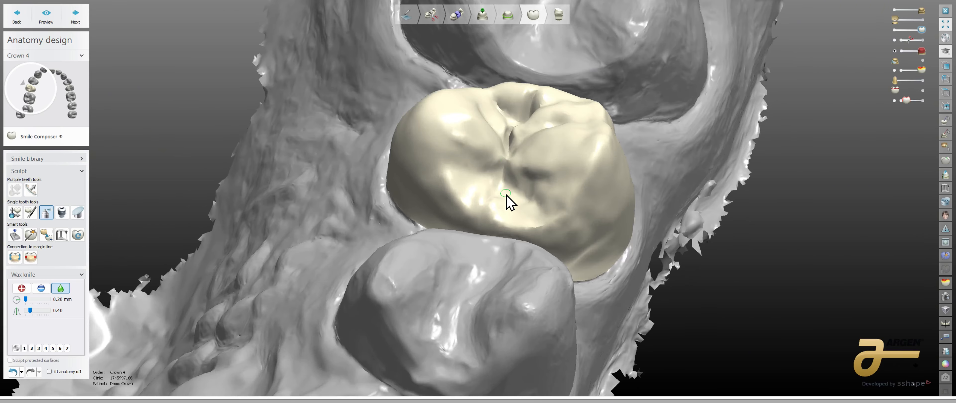
{"action": "right_click_drag", "start_coordinate": [506, 195], "coordinate": [516, 182]}
Show the opposing arch and examine the crown's bite and facial alignment with the surrounding teeth from several sides
{"action": "left_click", "coordinate": [923, 20]}
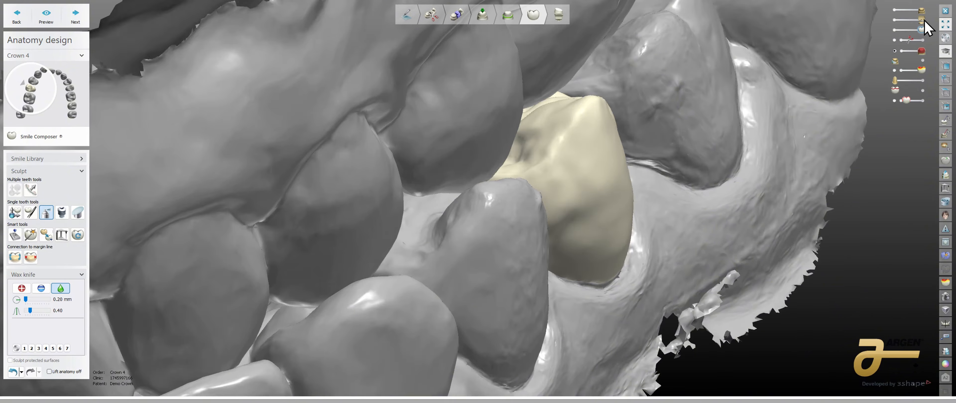
{"action": "right_click_drag", "start_coordinate": [698, 148], "coordinate": [673, 222]}
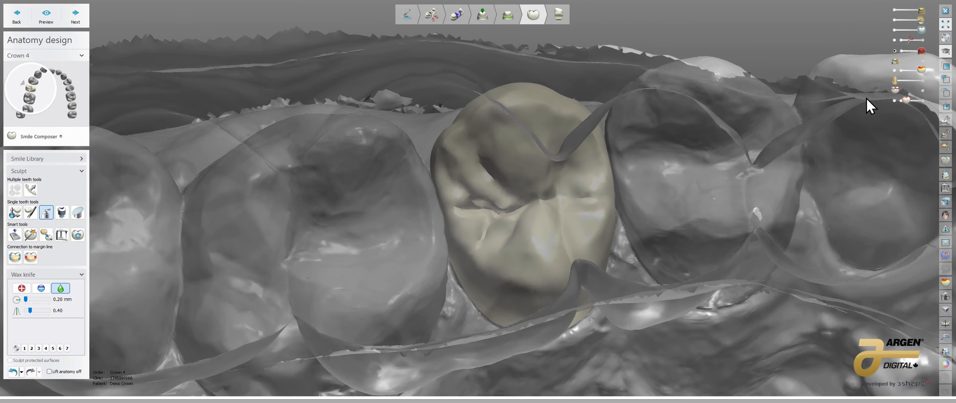
{"action": "right_click_drag", "start_coordinate": [924, 26], "coordinate": [508, 211]}
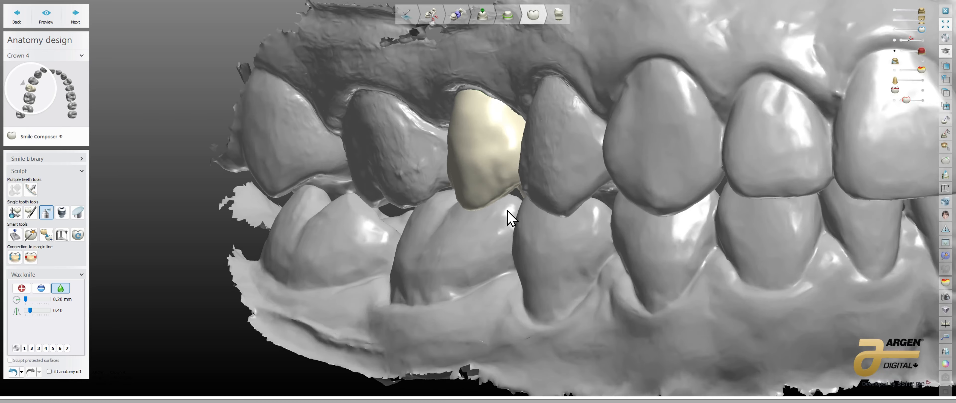
{"action": "scroll", "coordinate": [537, 191], "scroll_direction": "down", "scroll_amount": 5}
{"action": "middle_click_drag", "start_coordinate": [537, 192], "coordinate": [436, 194]}
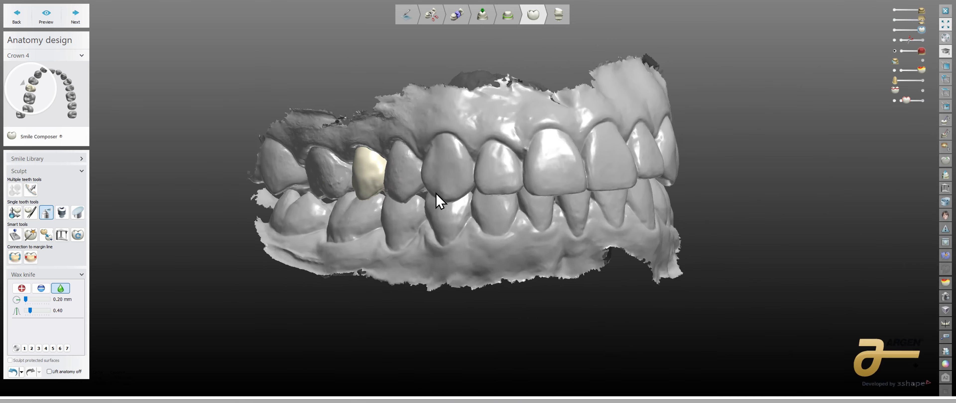
{"action": "right_click_drag", "start_coordinate": [435, 194], "coordinate": [529, 200]}
{"action": "scroll", "coordinate": [529, 200], "scroll_direction": "up", "scroll_amount": 5}
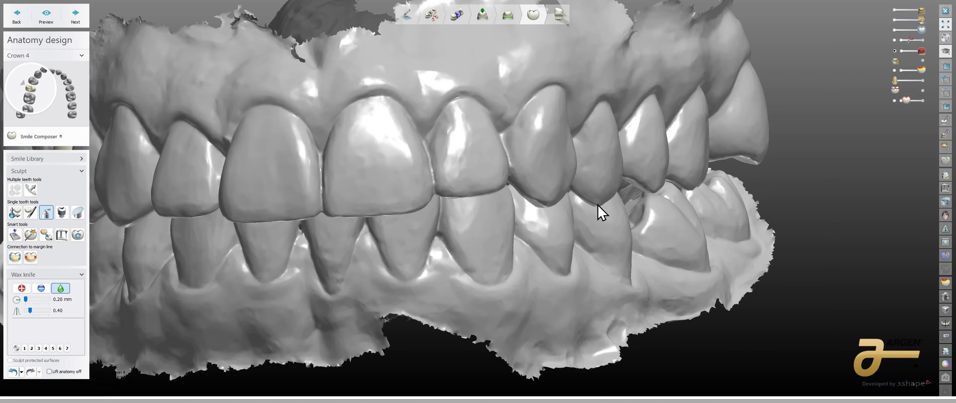
{"action": "right_click_drag", "start_coordinate": [674, 199], "coordinate": [414, 200]}
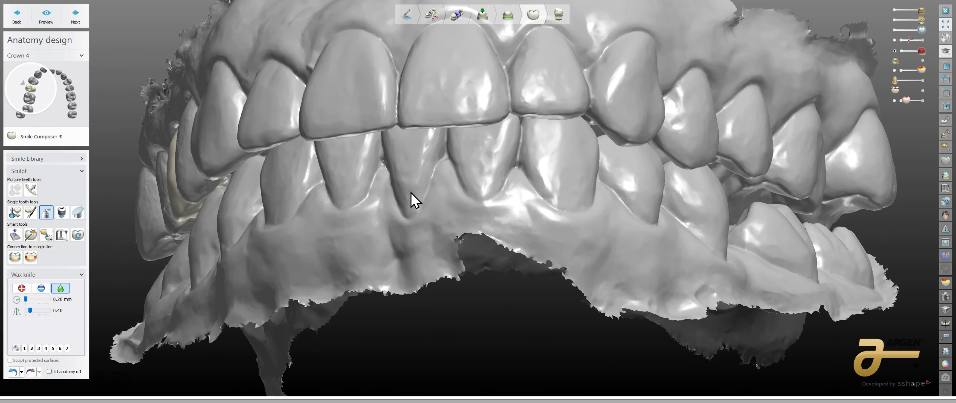
{"action": "right_click_drag", "start_coordinate": [520, 163], "coordinate": [591, 273]}
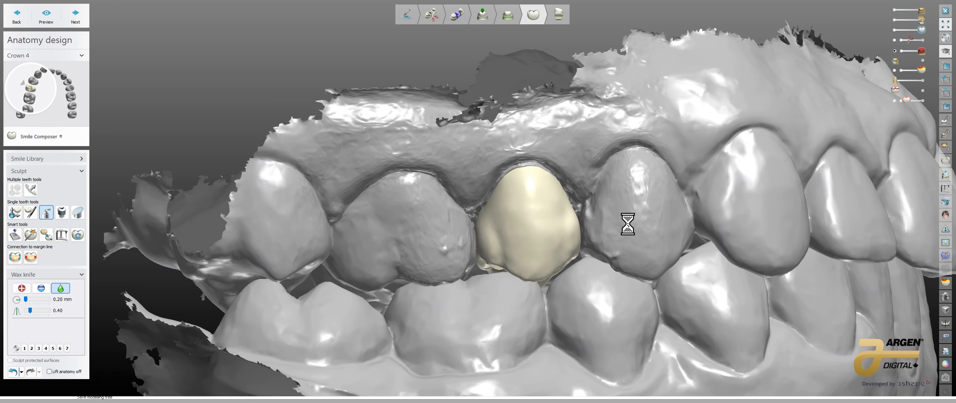
{"action": "right_click_drag", "start_coordinate": [594, 257], "coordinate": [580, 236]}
{"action": "right_click_drag", "start_coordinate": [642, 232], "coordinate": [596, 223]}
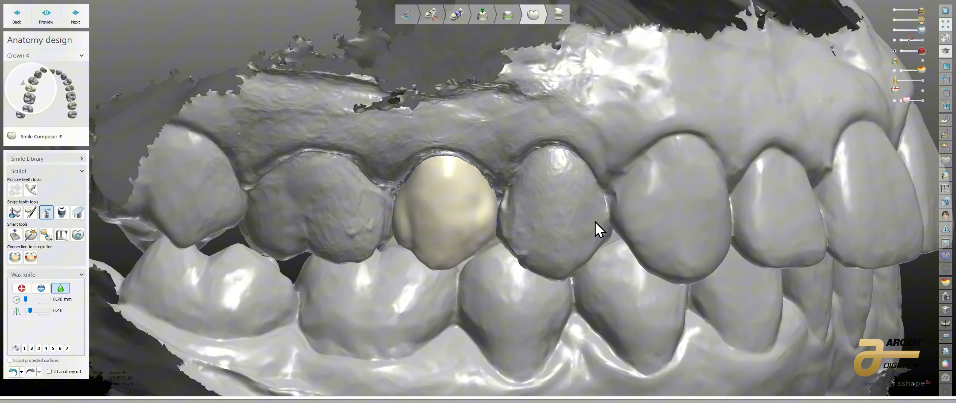
Open the virtual articulator's motion settings and enable movement guided by designs, with contact recording on
{"action": "left_click", "coordinate": [945, 190]}
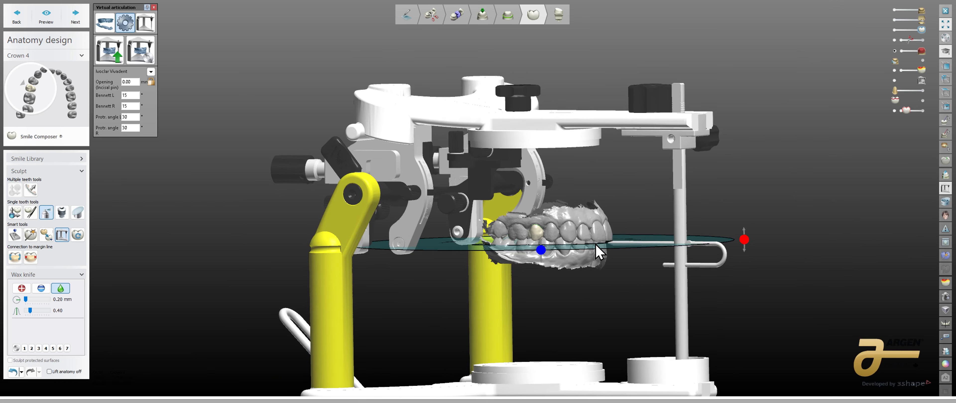
{"action": "scroll", "coordinate": [527, 252], "scroll_direction": "up", "scroll_amount": 3}
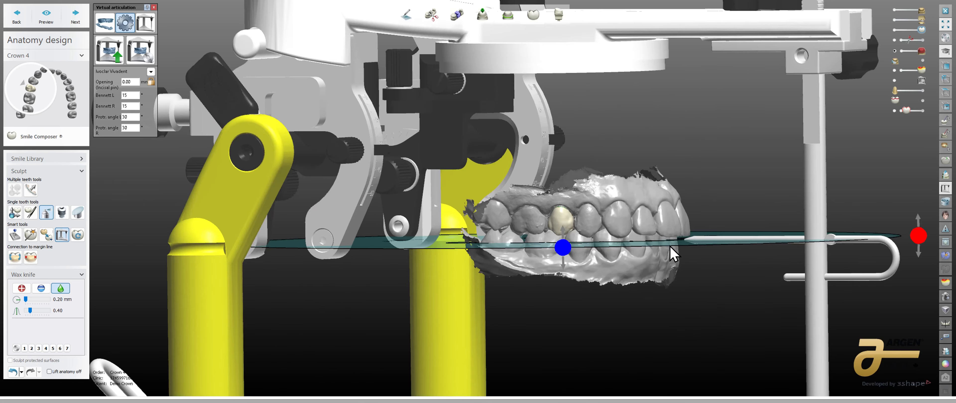
{"action": "left_click", "coordinate": [145, 23]}
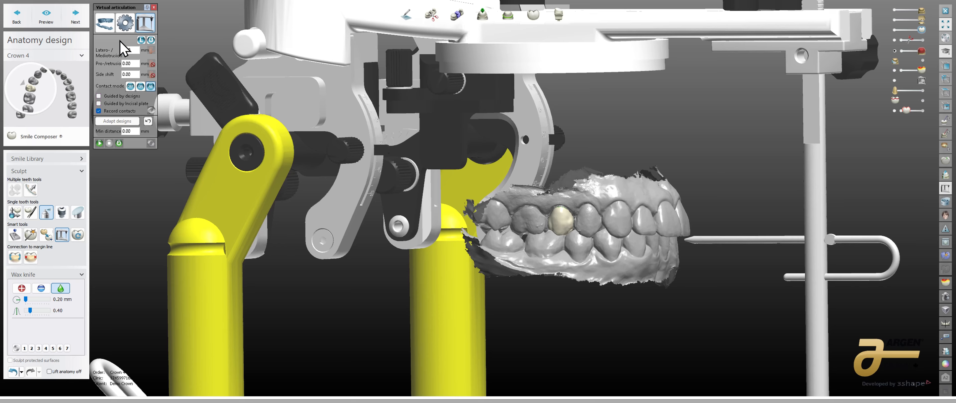
{"action": "scroll", "coordinate": [596, 179], "scroll_direction": "down", "scroll_amount": 5}
{"action": "mouse_move", "coordinate": [642, 196]}
{"action": "right_mouse_down"}
{"action": "mouse_move", "coordinate": [600, 214]}
{"action": "mouse_move", "coordinate": [618, 226]}
{"action": "mouse_move", "coordinate": [608, 224]}
{"action": "right_mouse_up"}
{"action": "scroll", "coordinate": [605, 218], "scroll_direction": "up", "scroll_amount": 5}
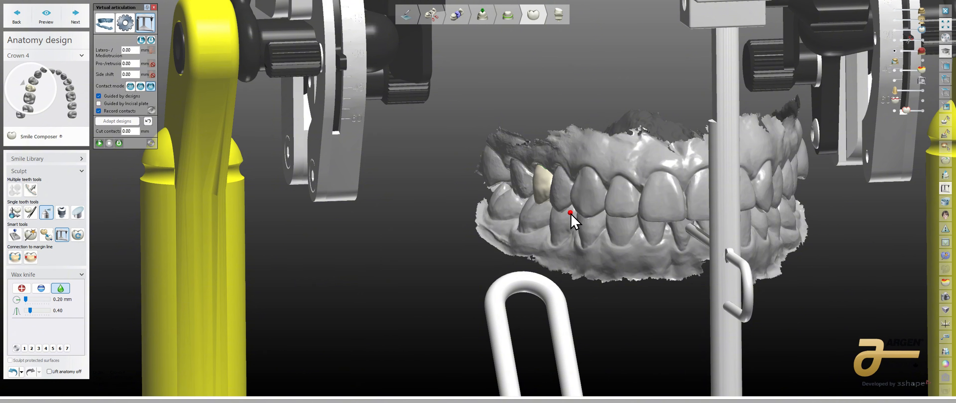
Hide the articulator model and the opposing arch to expose the occlusal surfaces of the crown's arch
{"action": "left_click", "coordinate": [895, 80]}
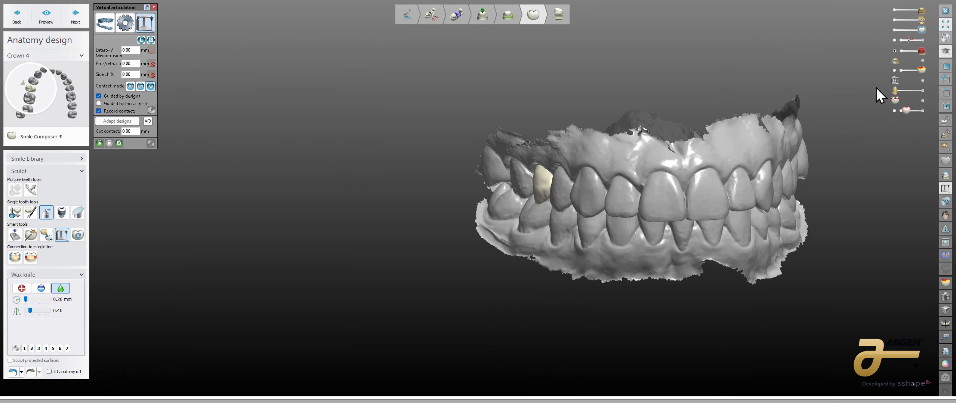
{"action": "left_click", "coordinate": [895, 20]}
{"action": "middle_click_drag", "start_coordinate": [752, 146], "coordinate": [684, 224]}
{"action": "right_click_drag", "start_coordinate": [683, 225], "coordinate": [685, 134]}
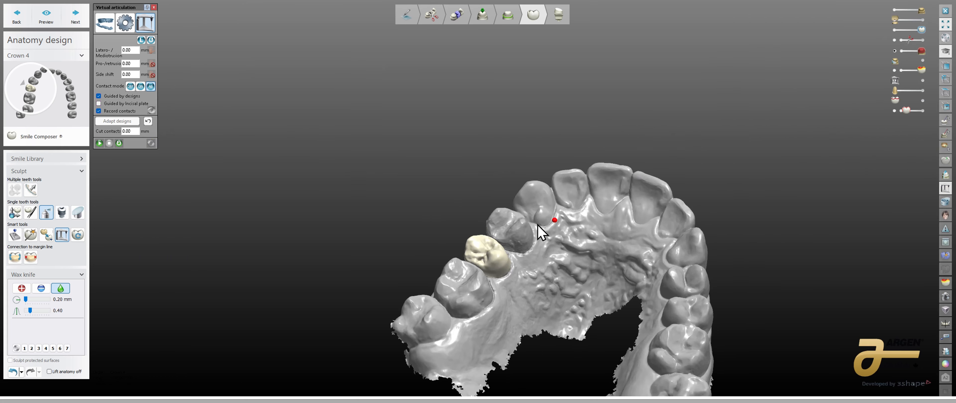
Run the articulator motion simulation to record the contacts on the crown and neighbouring teeth
{"action": "middle_click_drag", "start_coordinate": [490, 275], "coordinate": [546, 209]}
{"action": "scroll", "coordinate": [546, 208], "scroll_direction": "up", "scroll_amount": 4}
{"action": "scroll", "coordinate": [546, 208], "scroll_direction": "up", "scroll_amount": 3}
{"action": "right_click_drag", "start_coordinate": [556, 214], "coordinate": [567, 223]}
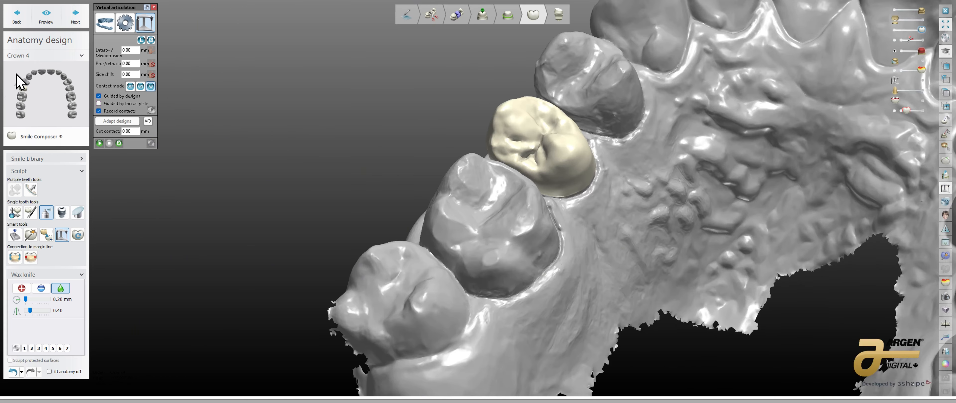
{"action": "left_click", "coordinate": [99, 143]}
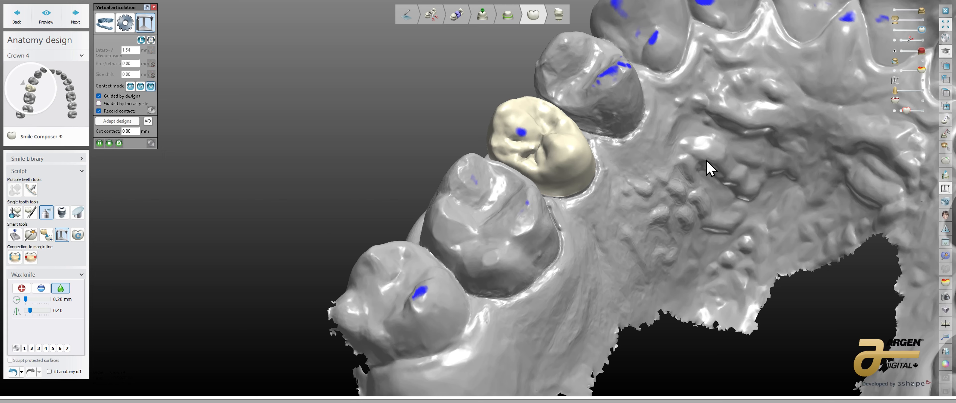
{"action": "middle_click_drag", "start_coordinate": [650, 173], "coordinate": [613, 216]}
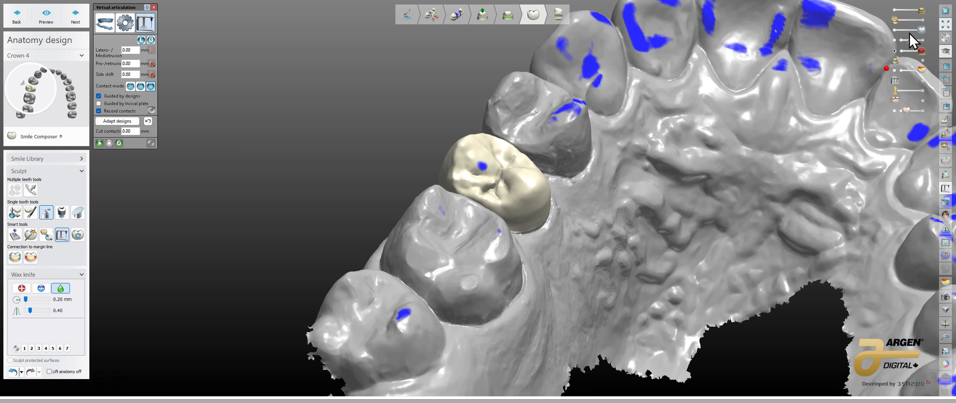
Show the opposing arch and examine the clearance between it and the crown from the palatal and facial sides
{"action": "left_click", "coordinate": [922, 21]}
{"action": "right_click_drag", "start_coordinate": [887, 69], "coordinate": [611, 156]}
{"action": "left_click", "coordinate": [923, 20]}
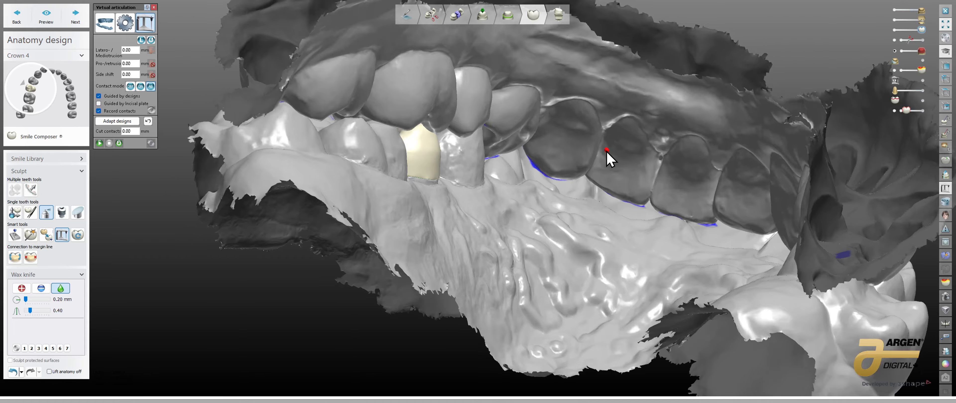
{"action": "scroll", "coordinate": [551, 175], "scroll_direction": "up", "scroll_amount": 6}
{"action": "right_click_drag", "start_coordinate": [539, 182], "coordinate": [494, 202]}
{"action": "scroll", "coordinate": [734, 157], "scroll_direction": "down", "scroll_amount": 3}
{"action": "scroll", "coordinate": [385, 149], "scroll_direction": "up", "scroll_amount": 5}
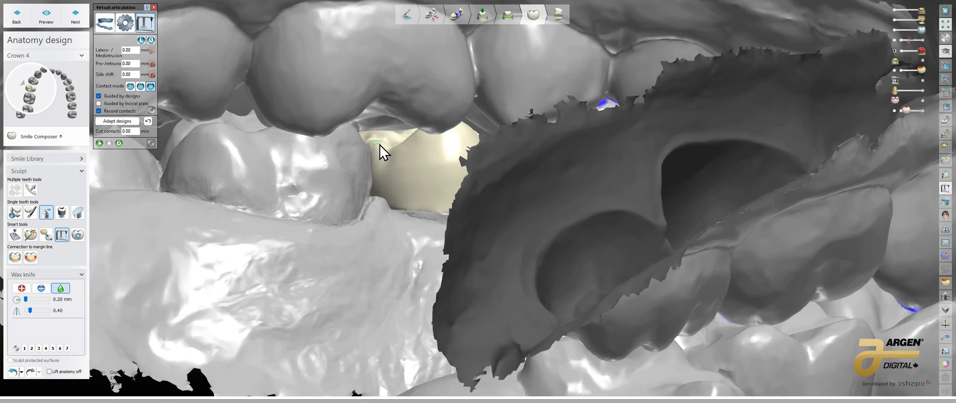
{"action": "right_click_drag", "start_coordinate": [441, 107], "coordinate": [480, 171]}
{"action": "scroll", "coordinate": [501, 156], "scroll_direction": "up", "scroll_amount": 5}
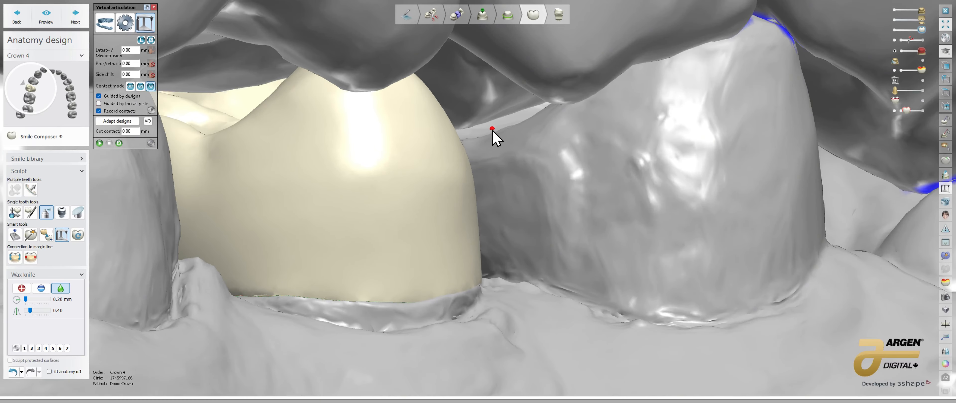
{"action": "scroll", "coordinate": [487, 119], "scroll_direction": "down", "scroll_amount": 3}
{"action": "right_click_drag", "start_coordinate": [485, 121], "coordinate": [405, 181]}
{"action": "scroll", "coordinate": [559, 130], "scroll_direction": "down", "scroll_amount": 4}
{"action": "scroll", "coordinate": [356, 159], "scroll_direction": "down", "scroll_amount": 2}
{"action": "middle_click_drag", "start_coordinate": [434, 156], "coordinate": [376, 162]}
{"action": "right_click_drag", "start_coordinate": [376, 162], "coordinate": [592, 150]}
{"action": "scroll", "coordinate": [594, 169], "scroll_direction": "up", "scroll_amount": 2}
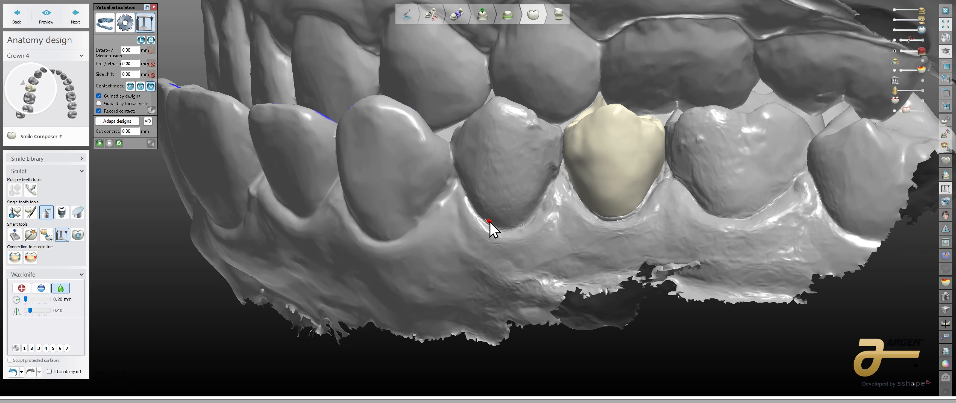
{"action": "right_click_drag", "start_coordinate": [490, 226], "coordinate": [598, 208]}
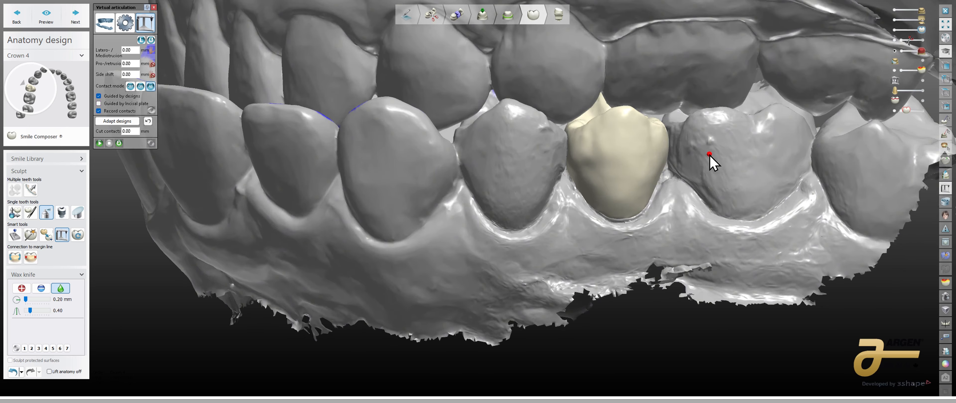
Hide the opposing arch and inspect the blue contact marks on the crown's occlusal surface up close
{"action": "left_click", "coordinate": [895, 20]}
{"action": "right_click_drag", "start_coordinate": [568, 141], "coordinate": [622, 139]}
{"action": "scroll", "coordinate": [623, 140], "scroll_direction": "up", "scroll_amount": 10}
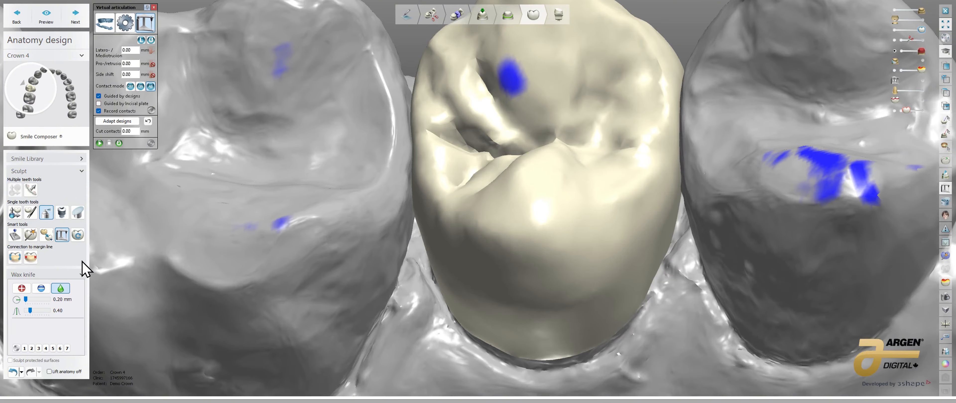
Set the wax knife to its material-removal mode, run the articulator motion and try to adapt the crown design to the movements
{"action": "left_click", "coordinate": [41, 289]}
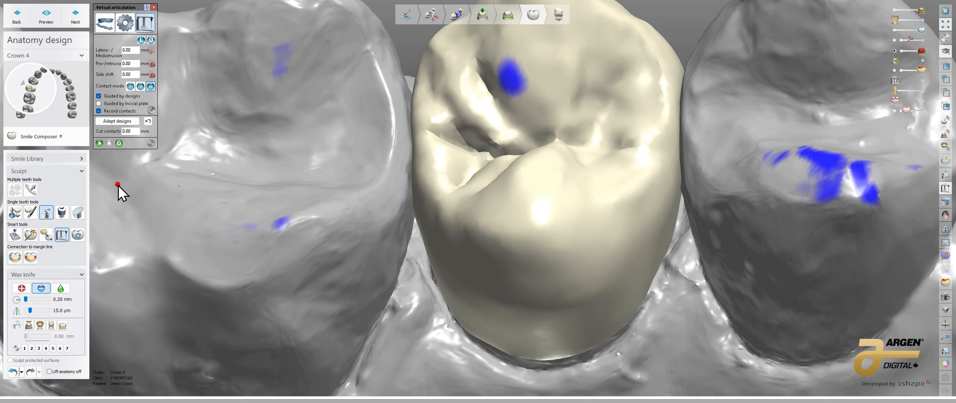
{"action": "left_click", "coordinate": [99, 143]}
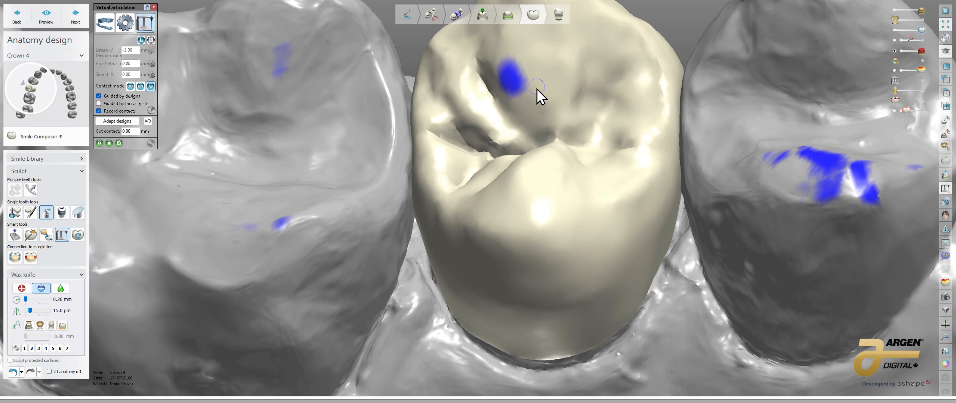
{"action": "left_click", "coordinate": [118, 121]}
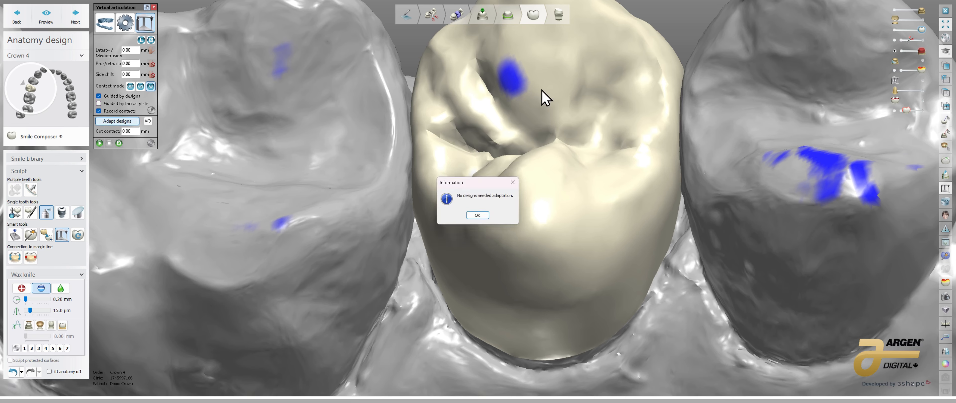
{"action": "left_click", "coordinate": [478, 215]}
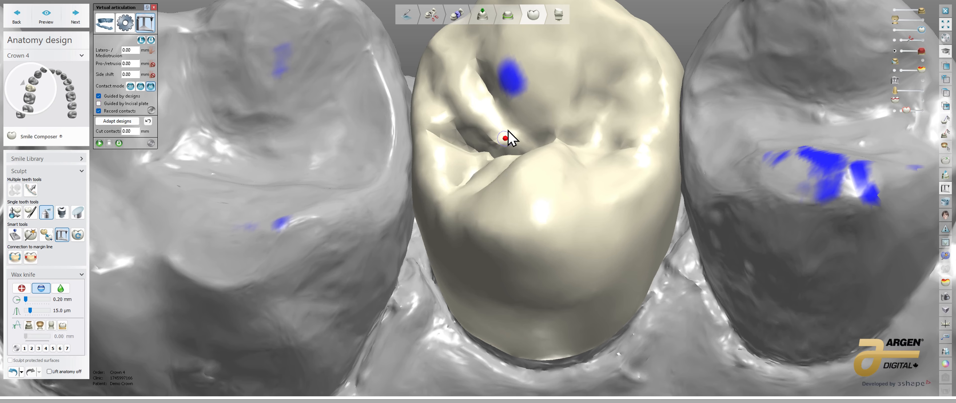
Lightly morph the crown surface at the blue contact mark with a radius of about 0.7 mm and rerun the articulator motion
{"action": "mouse_move", "coordinate": [453, 116]}
{"action": "right_mouse_down"}
{"action": "mouse_move", "coordinate": [444, 142]}
{"action": "mouse_move", "coordinate": [472, 137]}
{"action": "mouse_move", "coordinate": [460, 124]}
{"action": "right_mouse_up"}
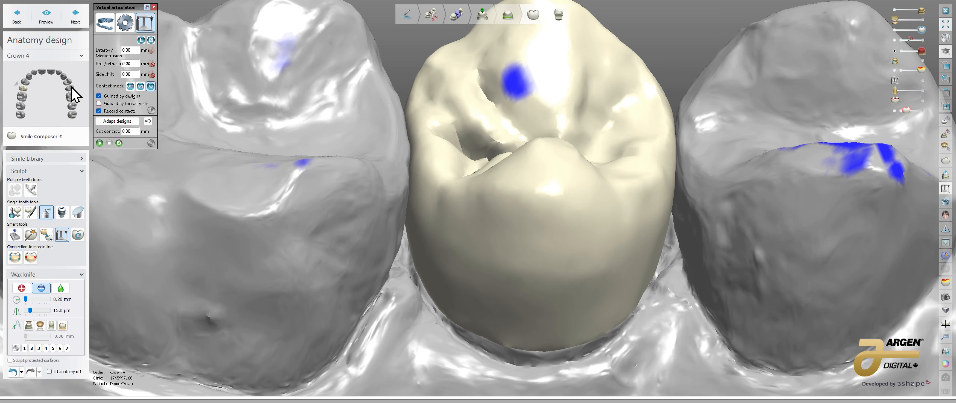
{"action": "left_click", "coordinate": [30, 214]}
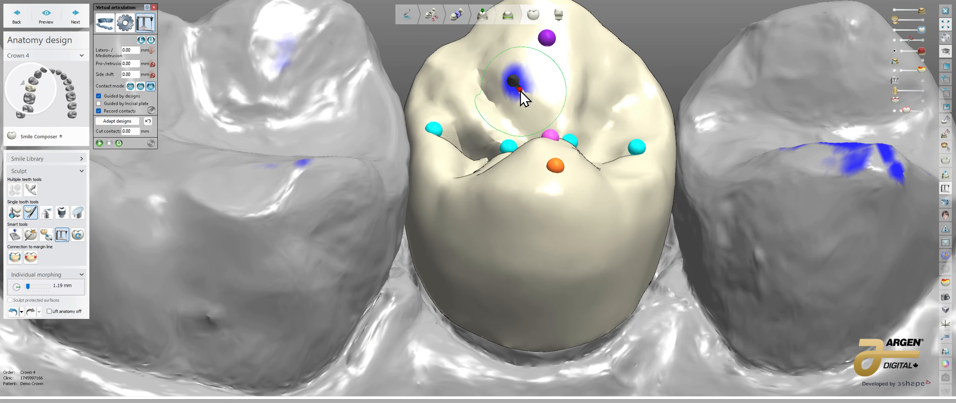
{"action": "left_click_drag", "start_coordinate": [518, 85], "coordinate": [518, 86]}
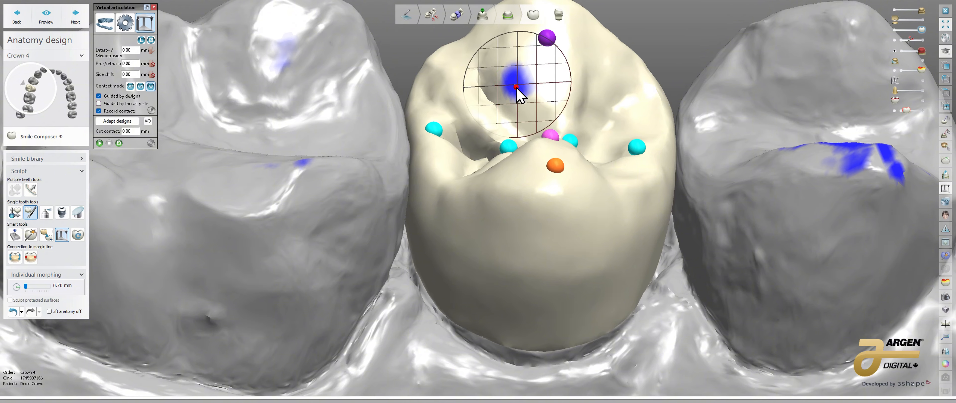
{"action": "right_click_drag", "start_coordinate": [574, 81], "coordinate": [474, 94]}
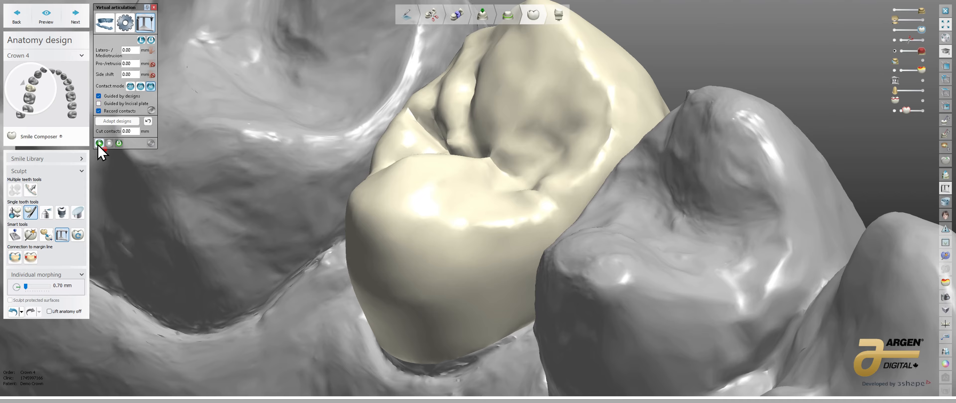
{"action": "left_click", "coordinate": [99, 144]}
{"action": "right_click_drag", "start_coordinate": [365, 189], "coordinate": [608, 128]}
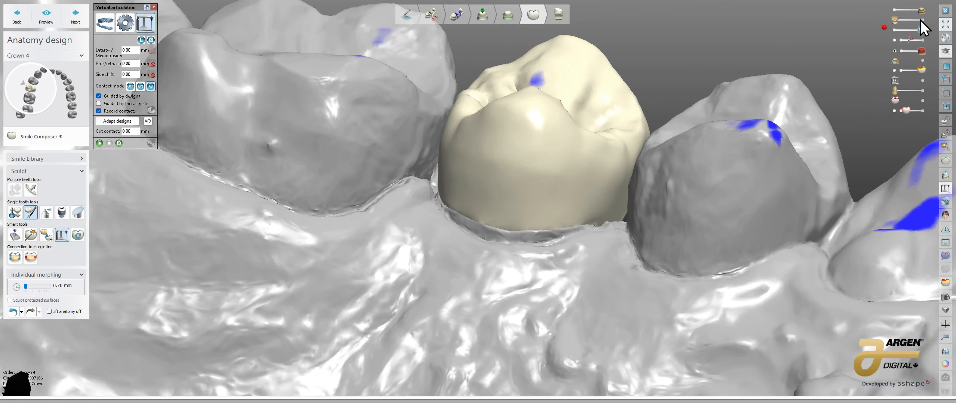
Show the opposing arch semi-transparently and examine how it meets the crown's cusp tip and marginal ridges
{"action": "left_click_drag", "start_coordinate": [923, 20], "coordinate": [917, 21]}
{"action": "right_click_drag", "start_coordinate": [612, 123], "coordinate": [566, 126]}
{"action": "scroll", "coordinate": [561, 138], "scroll_direction": "down", "scroll_amount": 3}
{"action": "mouse_move", "coordinate": [561, 138]}
{"action": "right_mouse_down"}
{"action": "mouse_move", "coordinate": [596, 165]}
{"action": "mouse_move", "coordinate": [658, 159]}
{"action": "right_mouse_up"}
{"action": "right_click_drag", "start_coordinate": [733, 131], "coordinate": [715, 248]}
{"action": "scroll", "coordinate": [715, 251], "scroll_direction": "up", "scroll_amount": 8}
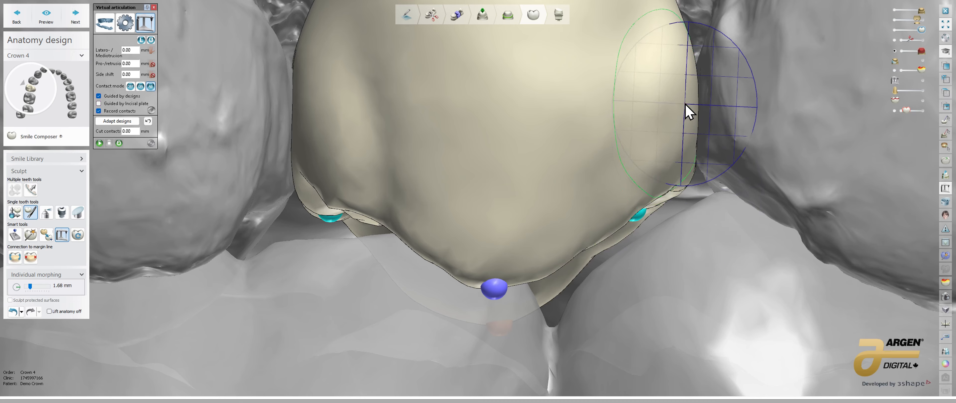
{"action": "mouse_move", "coordinate": [496, 156]}
{"action": "right_mouse_down"}
{"action": "mouse_move", "coordinate": [423, 156]}
{"action": "mouse_move", "coordinate": [494, 182]}
{"action": "mouse_move", "coordinate": [486, 171]}
{"action": "right_mouse_up"}
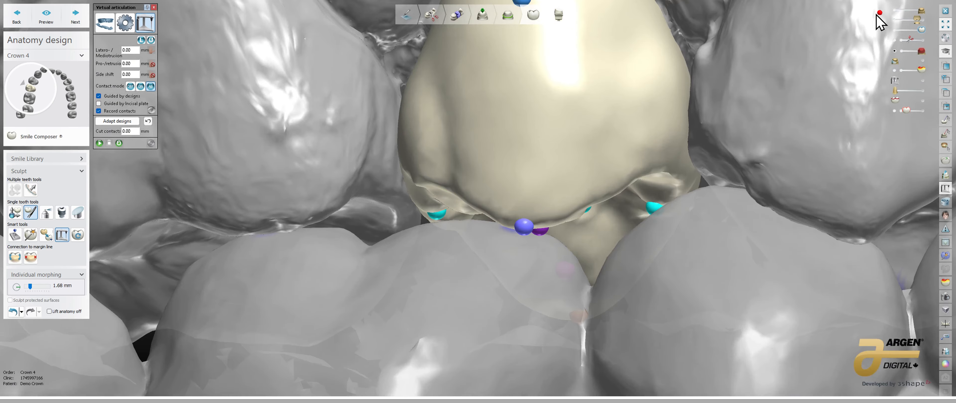
Hide the opposing arch and the crown's own arch to isolate the crown, and close the virtual articulator
{"action": "left_click", "coordinate": [896, 21]}
{"action": "scroll", "coordinate": [771, 98], "scroll_direction": "down", "scroll_amount": 3}
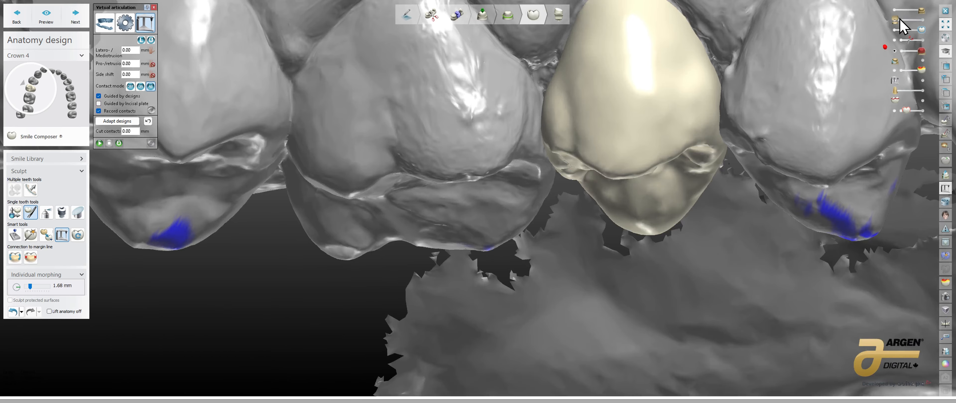
{"action": "left_click", "coordinate": [895, 10]}
{"action": "middle_click_drag", "start_coordinate": [698, 167], "coordinate": [663, 207]}
{"action": "scroll", "coordinate": [660, 210], "scroll_direction": "down", "scroll_amount": 2}
{"action": "right_click_drag", "start_coordinate": [634, 238], "coordinate": [594, 145]}
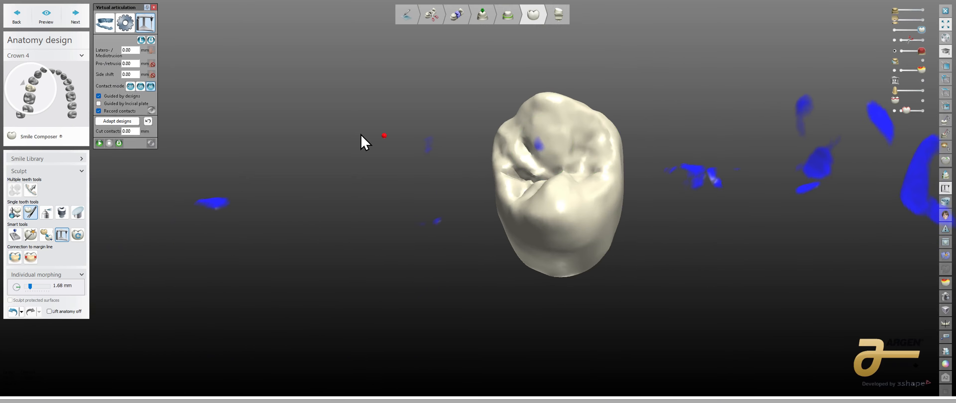
{"action": "left_click", "coordinate": [154, 8]}
Inspect the isolated crown's occlusal anatomy, cusps and side contours from several angles
{"action": "scroll", "coordinate": [506, 210], "scroll_direction": "down", "scroll_amount": 3}
{"action": "right_click_drag", "start_coordinate": [508, 211], "coordinate": [561, 211]}
{"action": "scroll", "coordinate": [554, 208], "scroll_direction": "up", "scroll_amount": 3}
{"action": "middle_click_drag", "start_coordinate": [545, 199], "coordinate": [644, 241]}
{"action": "scroll", "coordinate": [648, 222], "scroll_direction": "up", "scroll_amount": 4}
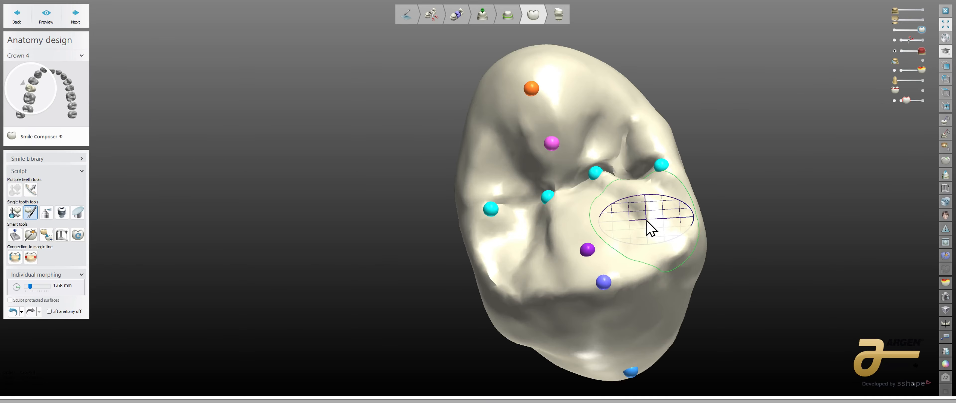
{"action": "right_click_drag", "start_coordinate": [645, 232], "coordinate": [640, 172]}
{"action": "right_click_drag", "start_coordinate": [674, 204], "coordinate": [670, 186]}
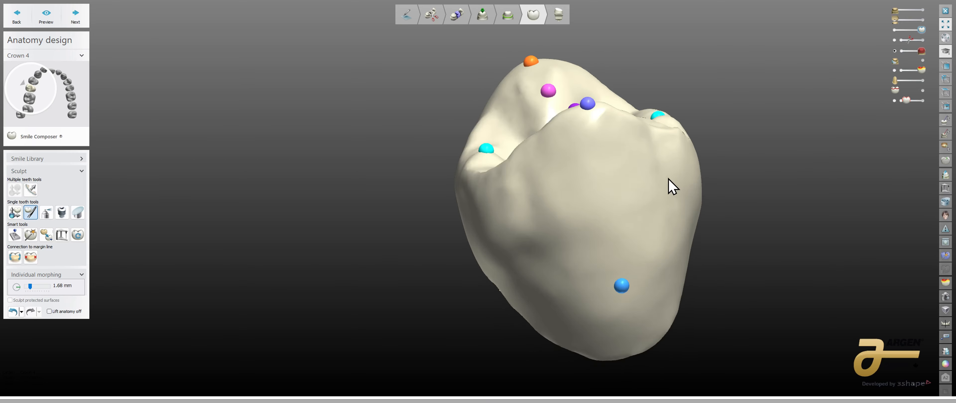
{"action": "right_click_drag", "start_coordinate": [601, 208], "coordinate": [648, 238]}
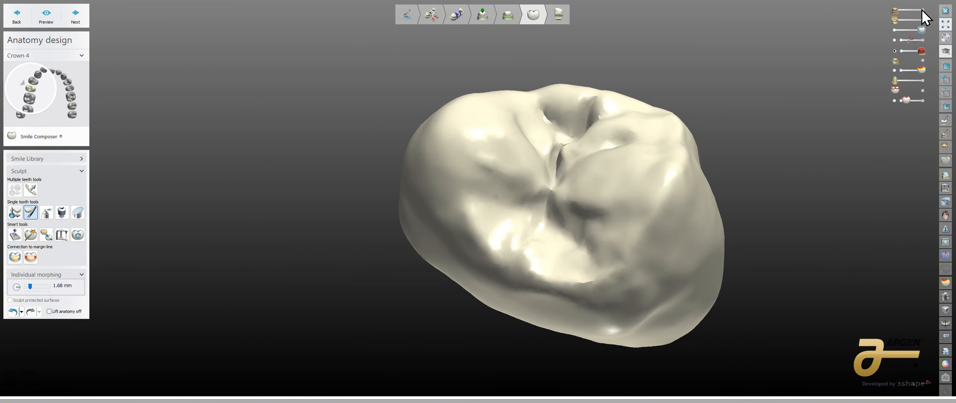
Show the crown's arch again and compare the crown with its neighbouring teeth from the occlusal, facial and palatal sides
{"action": "left_click", "coordinate": [922, 10]}
{"action": "scroll", "coordinate": [574, 190], "scroll_direction": "down", "scroll_amount": 2}
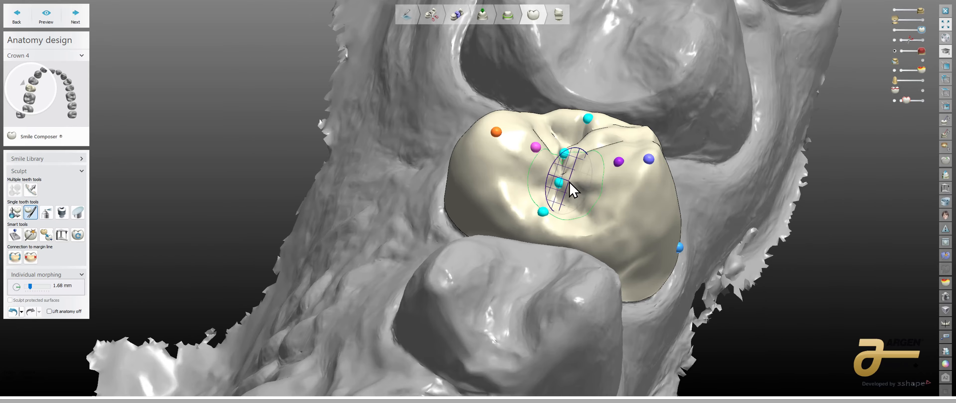
{"action": "right_click_drag", "start_coordinate": [530, 195], "coordinate": [532, 292]}
{"action": "middle_click_drag", "start_coordinate": [654, 266], "coordinate": [615, 231]}
{"action": "right_click_drag", "start_coordinate": [615, 231], "coordinate": [669, 201]}
{"action": "scroll", "coordinate": [589, 240], "scroll_direction": "up", "scroll_amount": 5}
{"action": "scroll", "coordinate": [636, 215], "scroll_direction": "down", "scroll_amount": 4}
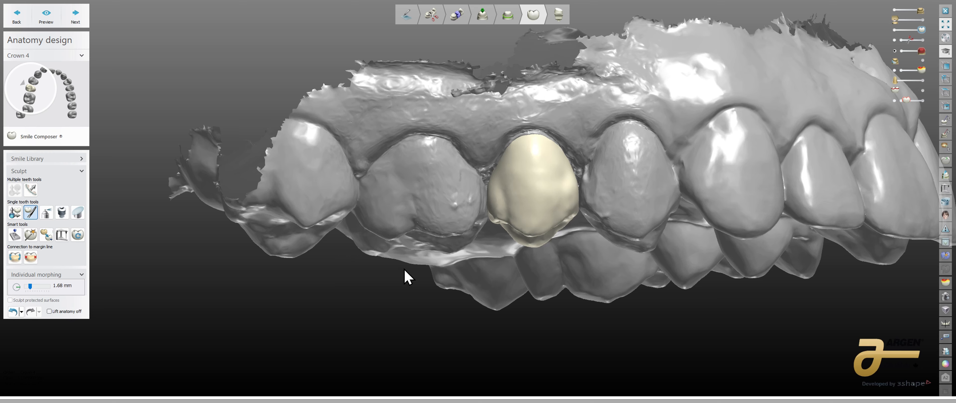
{"action": "right_click_drag", "start_coordinate": [472, 275], "coordinate": [394, 213]}
{"action": "right_click_drag", "start_coordinate": [367, 242], "coordinate": [371, 226]}
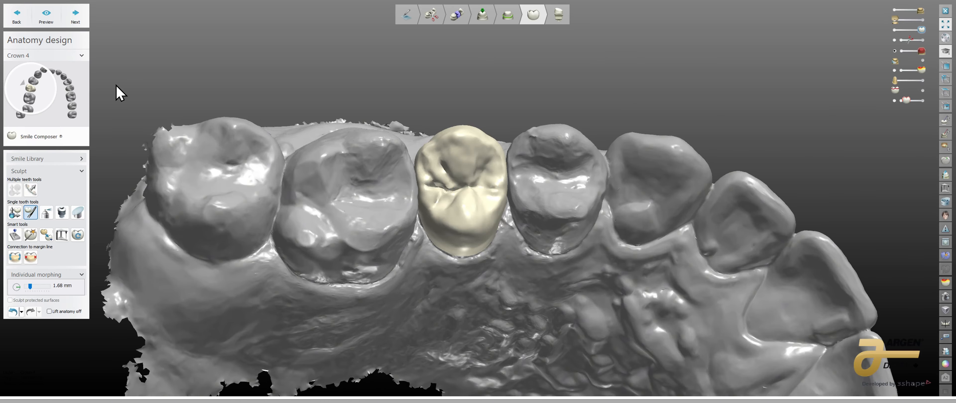